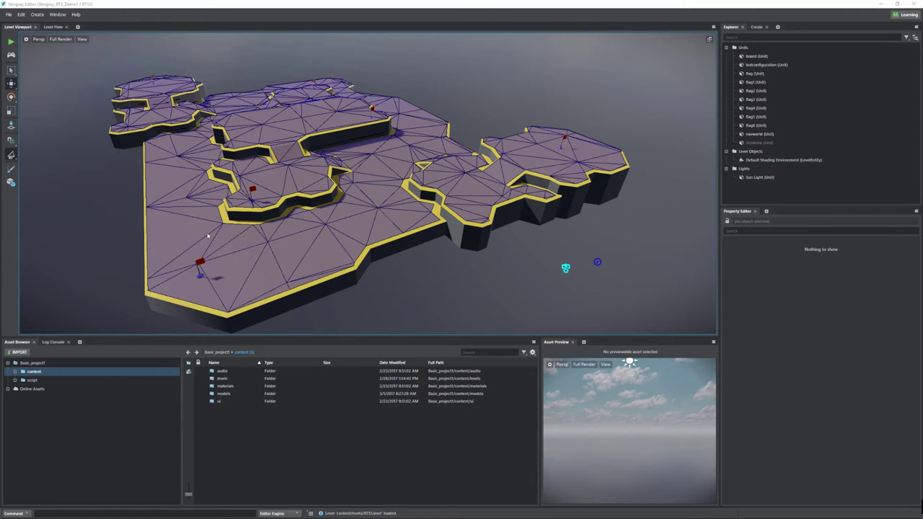
# - Run the finished Stingray_RTS_Demo1 project and look around its game board in the running level
pyautogui.keyDown('alt'); pyautogui.moveTo(208, 235); pyautogui.dragTo(571, 139); pyautogui.keyUp('alt')
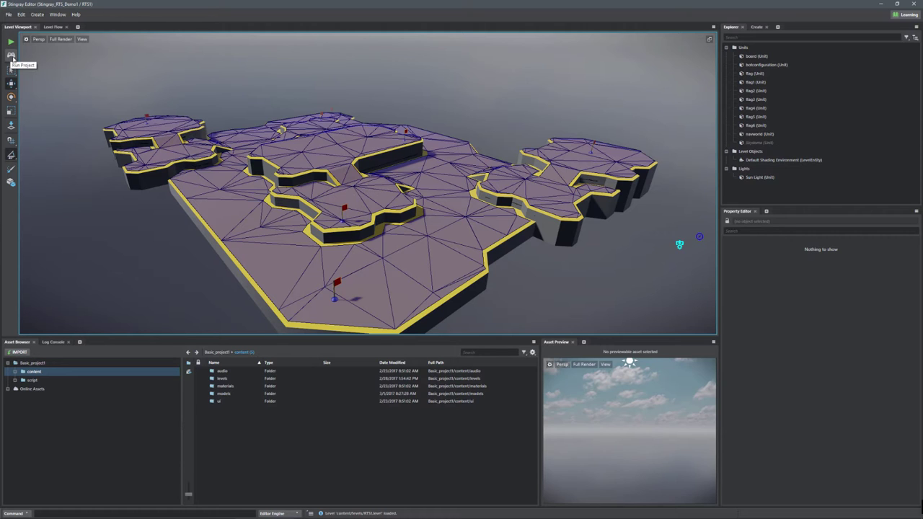
pyautogui.click(11, 56)
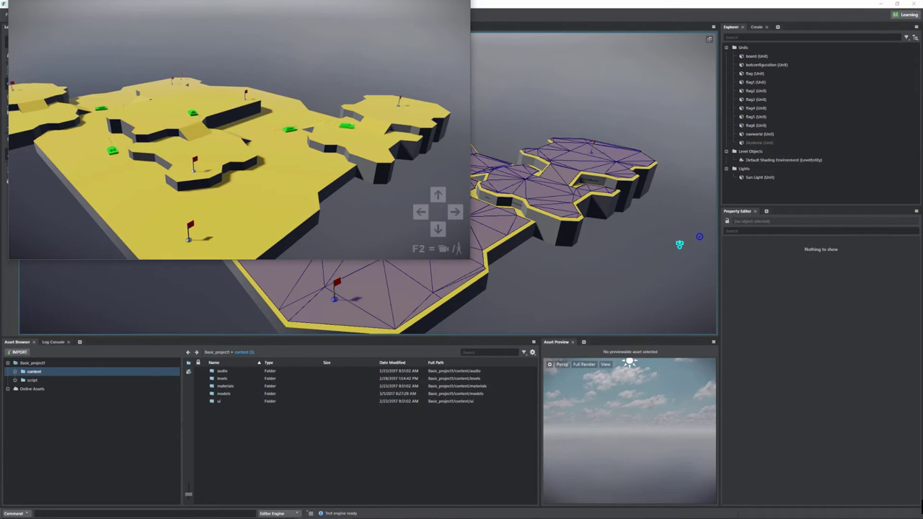
pyautogui.press('Up')
pyautogui.press('Left')
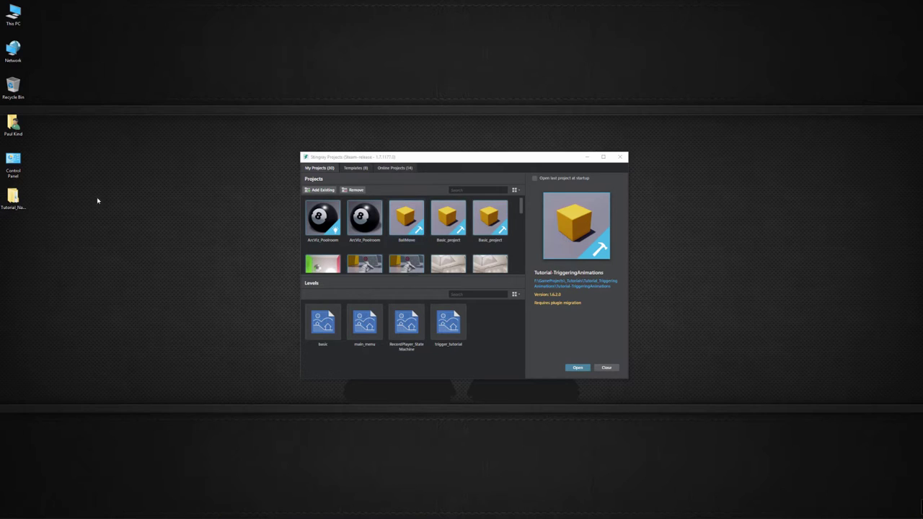
# - Add the existing project Tutorial - Navigation AI In Stingray.stingray_project from the desktop's Tutorial_NavigationAI folder to the project list
pyautogui.click(14, 199)
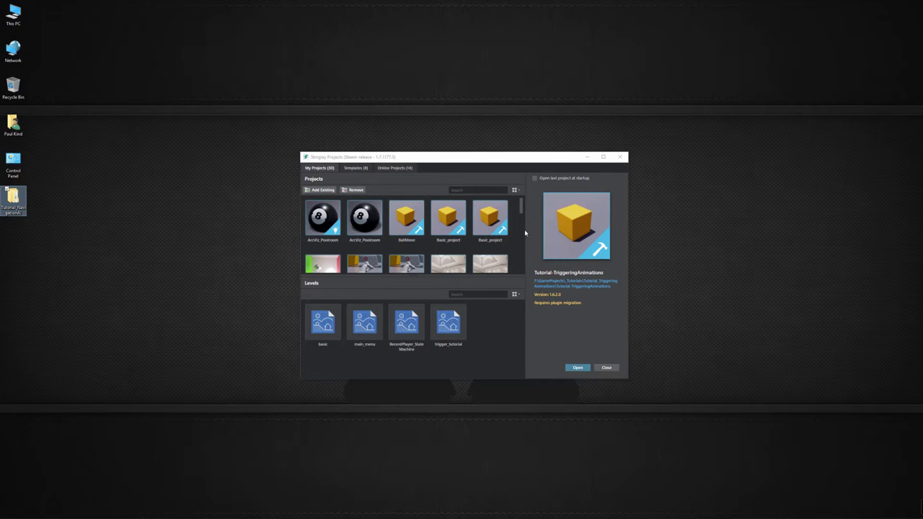
pyautogui.click(322, 191)
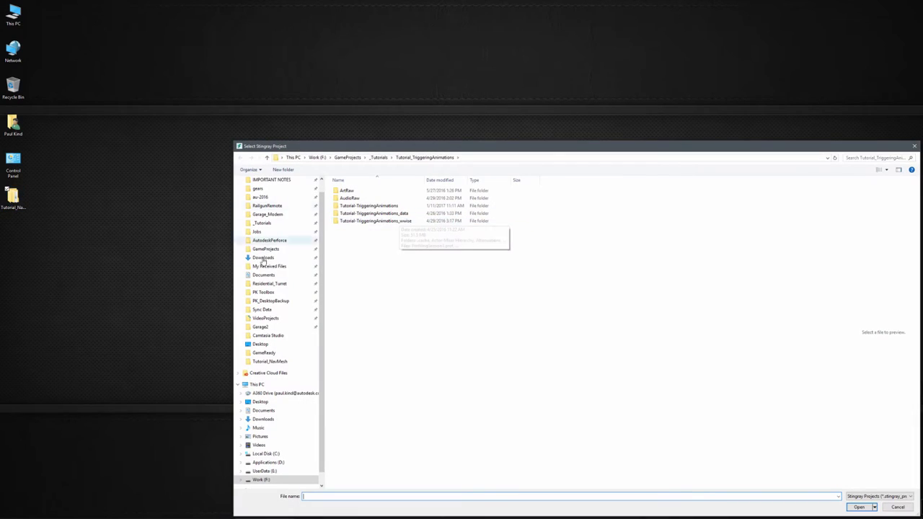
pyautogui.click(283, 344)
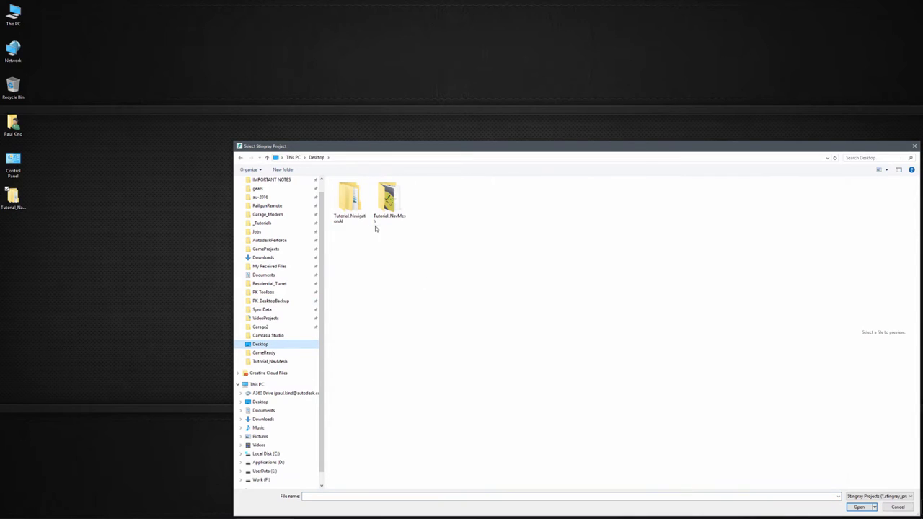
pyautogui.doubleClick(347, 198)
pyautogui.doubleClick(368, 191)
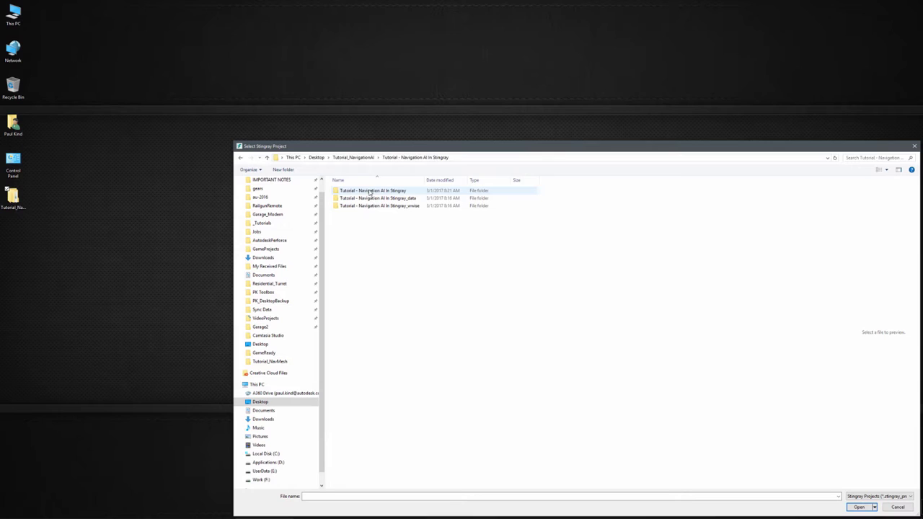
pyautogui.doubleClick(357, 191)
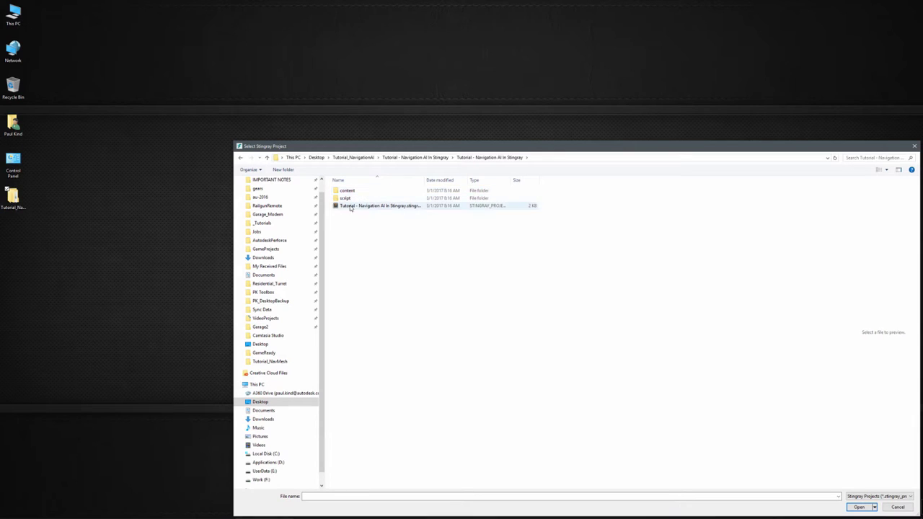
pyautogui.click(351, 207)
pyautogui.moveTo(425, 180); pyautogui.dragTo(463, 181)
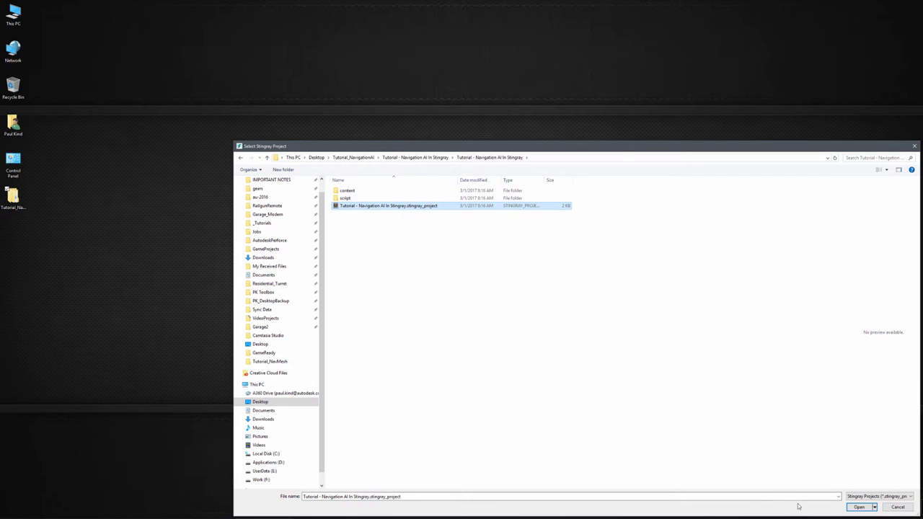
pyautogui.click(858, 507)
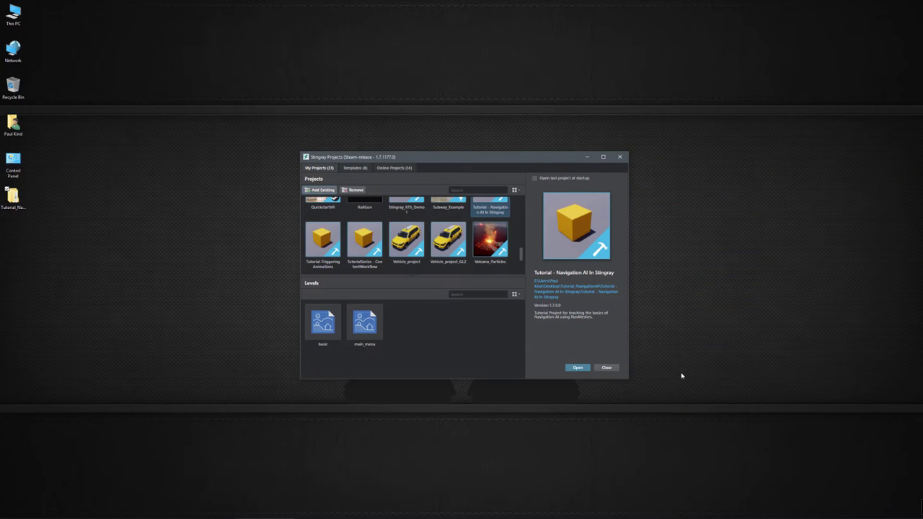
# - Open the Tutorial - Navigation AI In Stingray project and create a new level
pyautogui.click(577, 368)
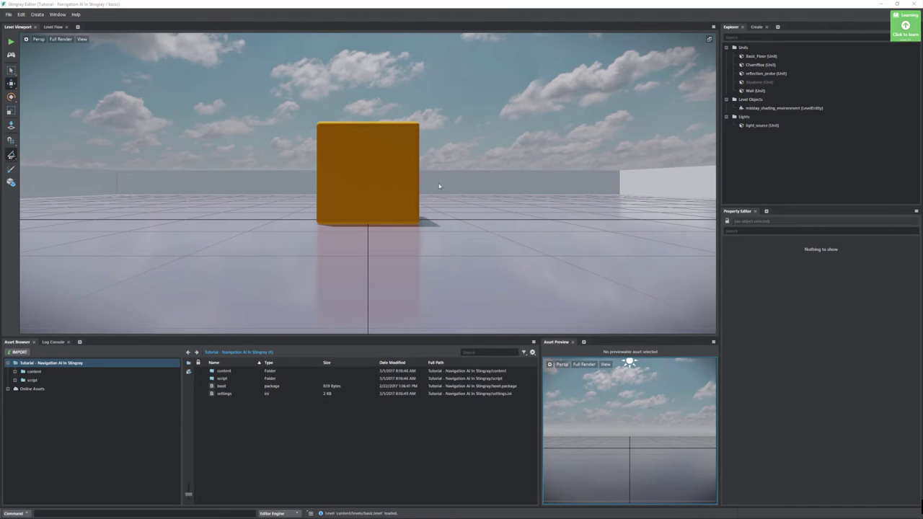
pyautogui.click(8, 15)
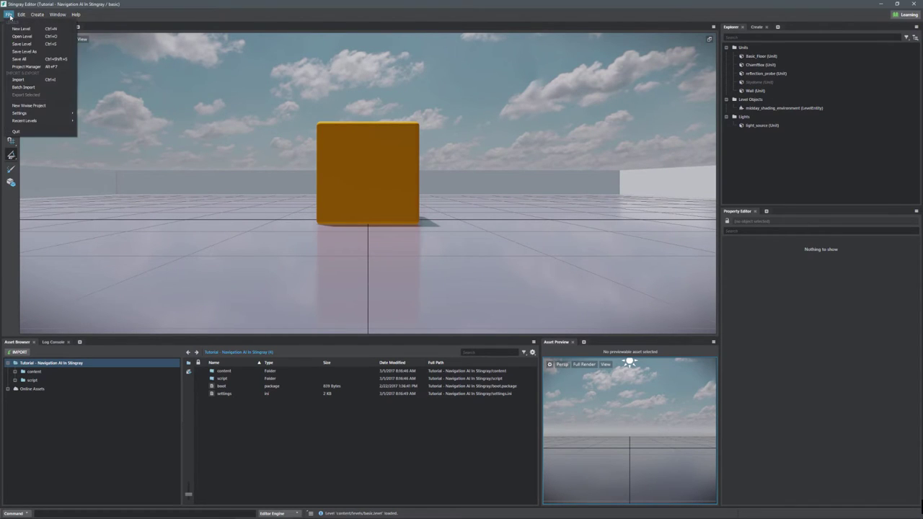
pyautogui.click(22, 30)
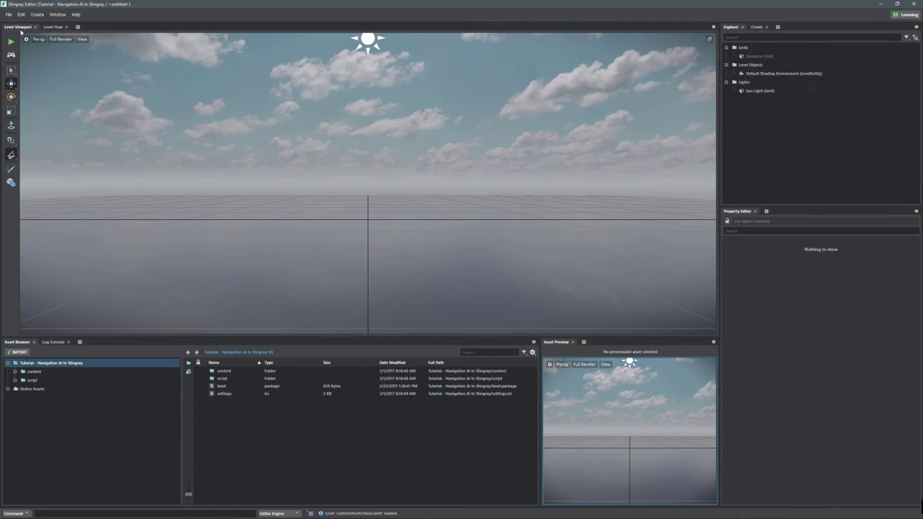
# - Place the board unit from content/models/game_board in the level near the grid centre
pyautogui.doubleClick(224, 372)
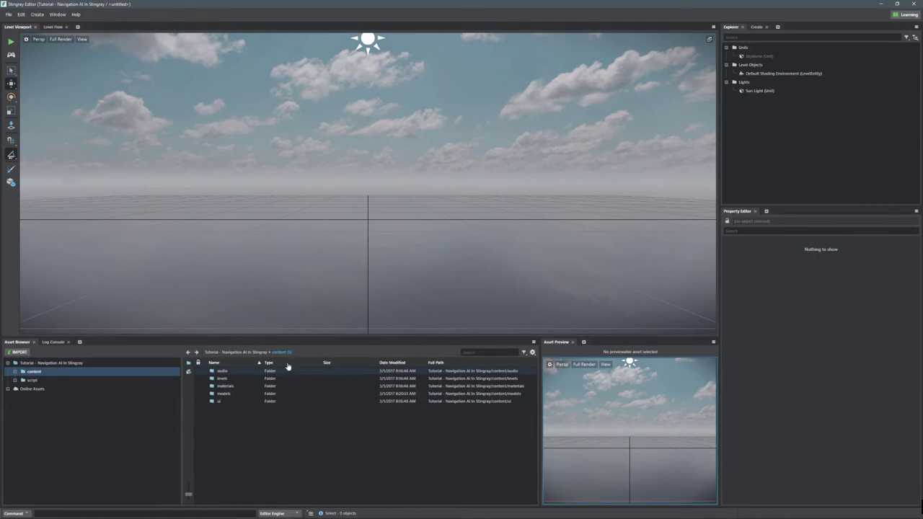
pyautogui.doubleClick(223, 394)
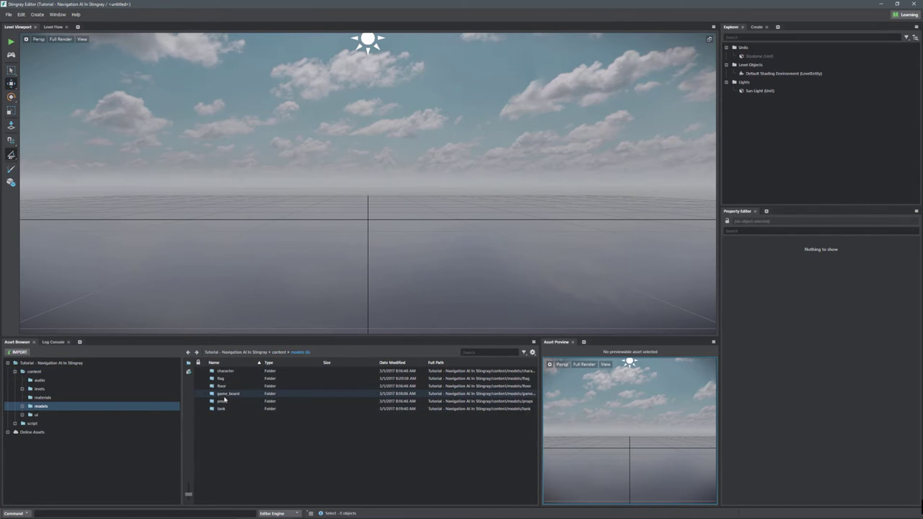
pyautogui.click(226, 395)
pyautogui.doubleClick(226, 394)
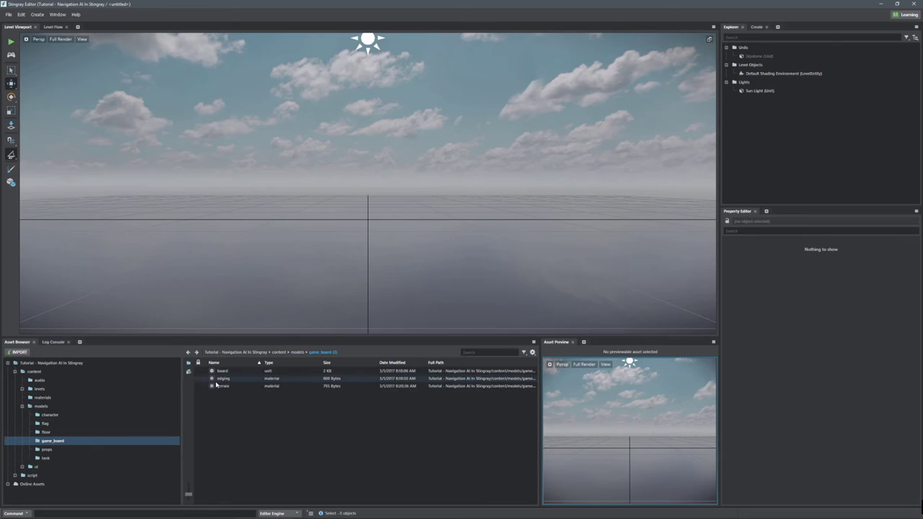
pyautogui.moveTo(222, 370); pyautogui.dragTo(367, 223)
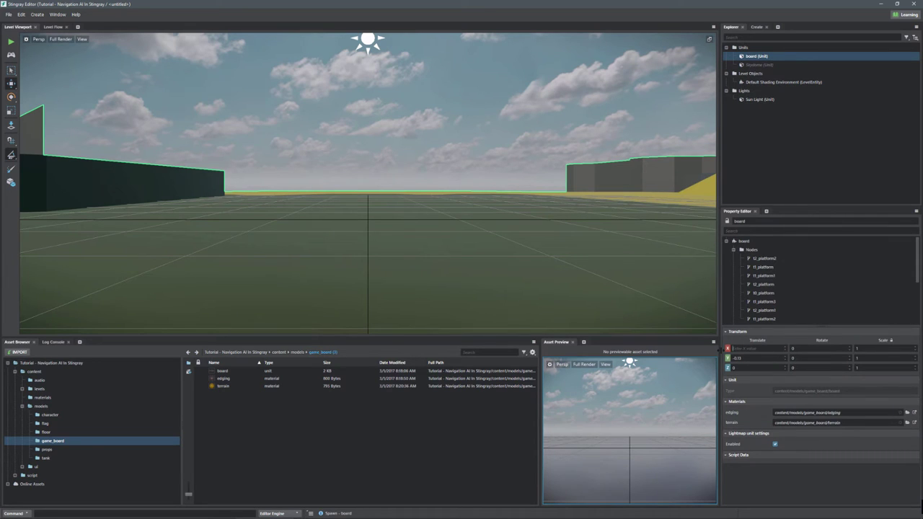
# - Set the board's X and Y translation to 0
pyautogui.write('0')
pyautogui.press('Tab')
pyautogui.write('0')
pyautogui.press('Tab')
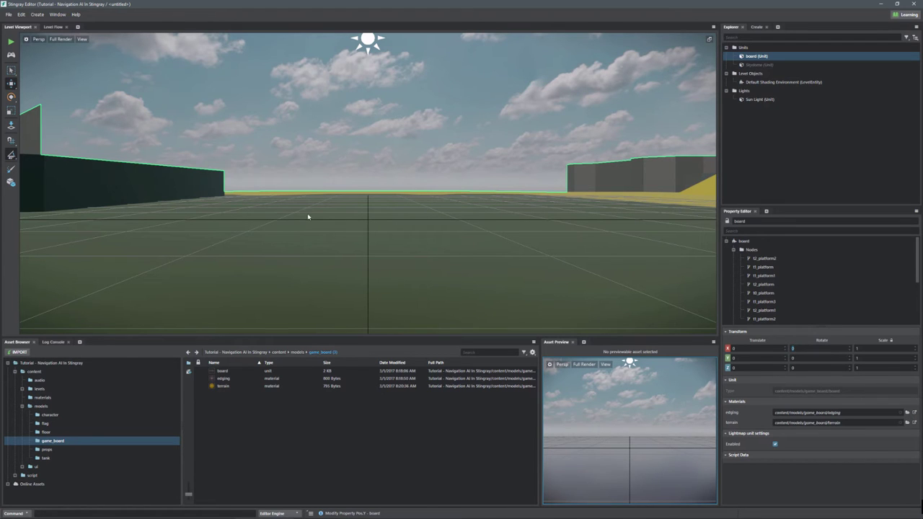
pyautogui.press('f')
pyautogui.scroll(-5, 360, 209)
pyautogui.moveTo(360, 209)
pyautogui.keyDown('alt'); pyautogui.mouseDown()
pyautogui.moveTo(455, 197)
pyautogui.moveTo(342, 205)
pyautogui.moveTo(350, 216)
pyautogui.mouseUp(); pyautogui.keyUp('alt')
pyautogui.scroll(-5, 456, 197)
pyautogui.keyDown('alt'); pyautogui.moveTo(349, 216); pyautogui.dragTo(356, 231, button='right'); pyautogui.keyUp('alt')
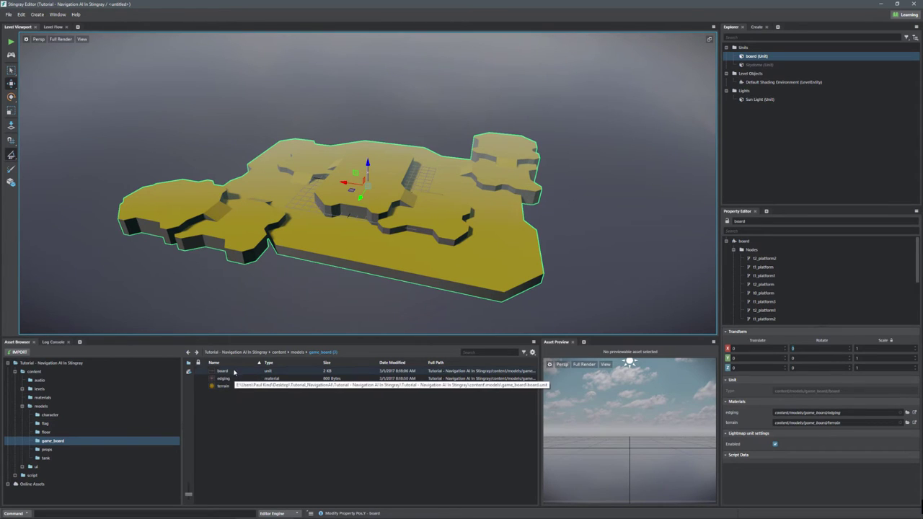
# - Select the flag unit in the content/models/flag folder
pyautogui.click(297, 352)
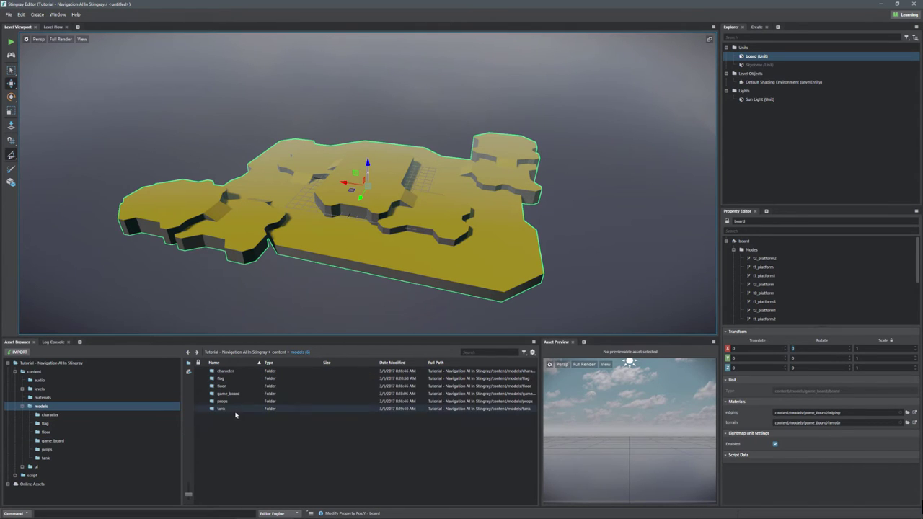
pyautogui.doubleClick(222, 385)
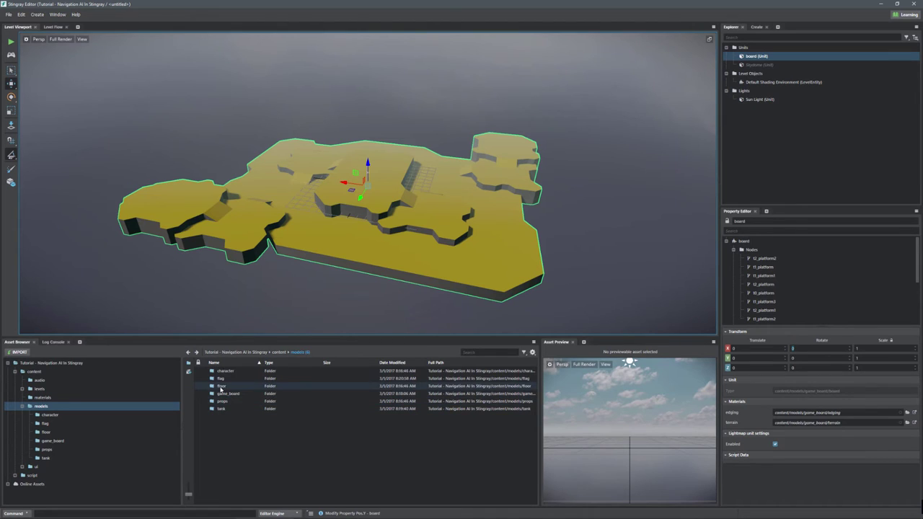
pyautogui.click(298, 352)
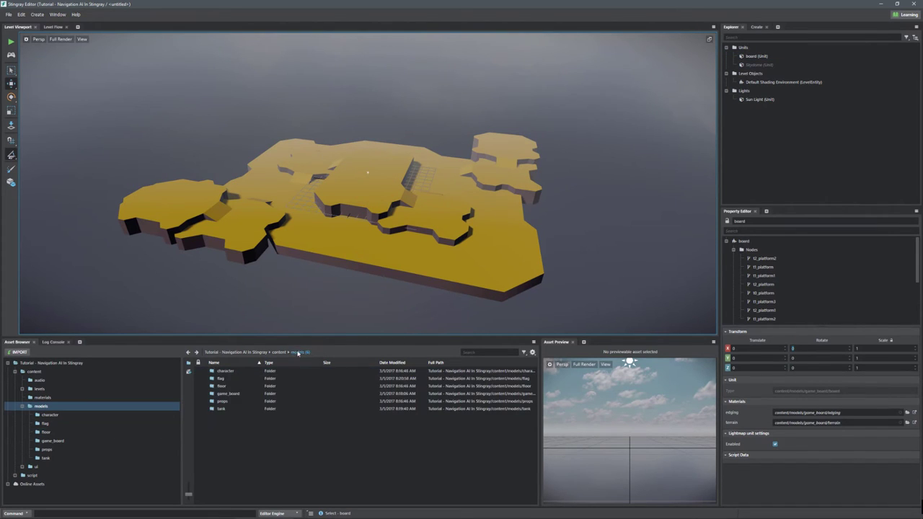
pyautogui.doubleClick(221, 379)
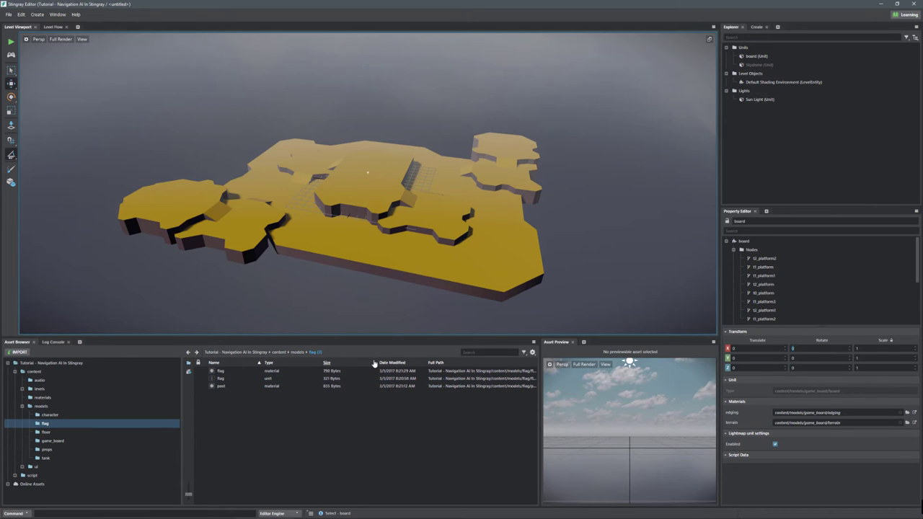
pyautogui.click(217, 380)
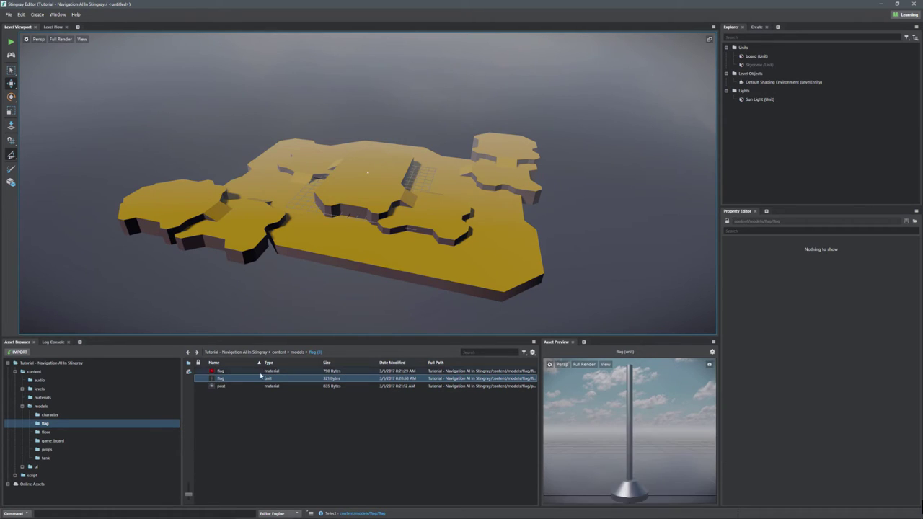
# - Use the Place tool to put seven flag units on different parts of the board, including its outer platforms, centre and front corner
pyautogui.click(11, 125)
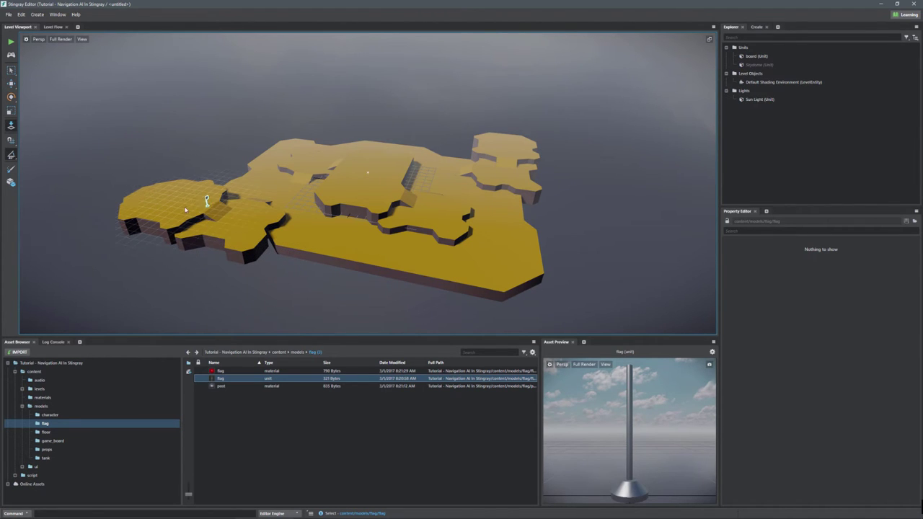
pyautogui.click(153, 212)
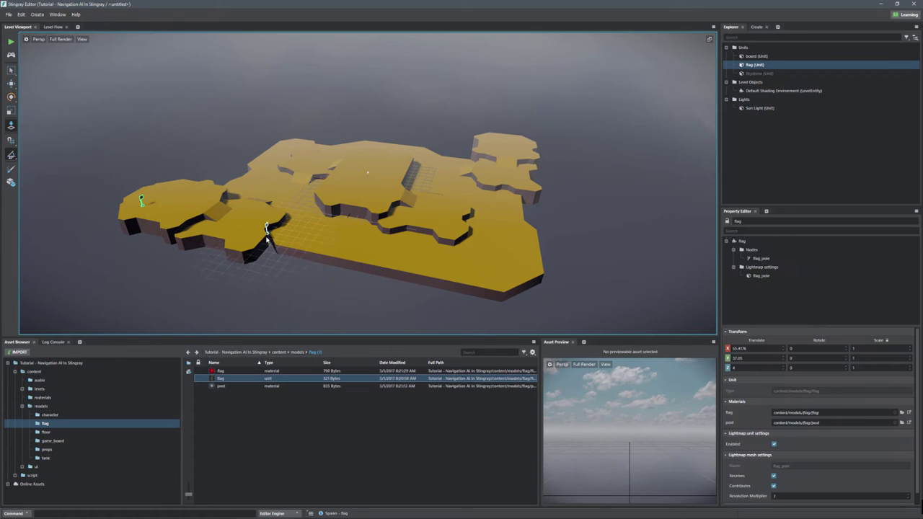
pyautogui.click(502, 272)
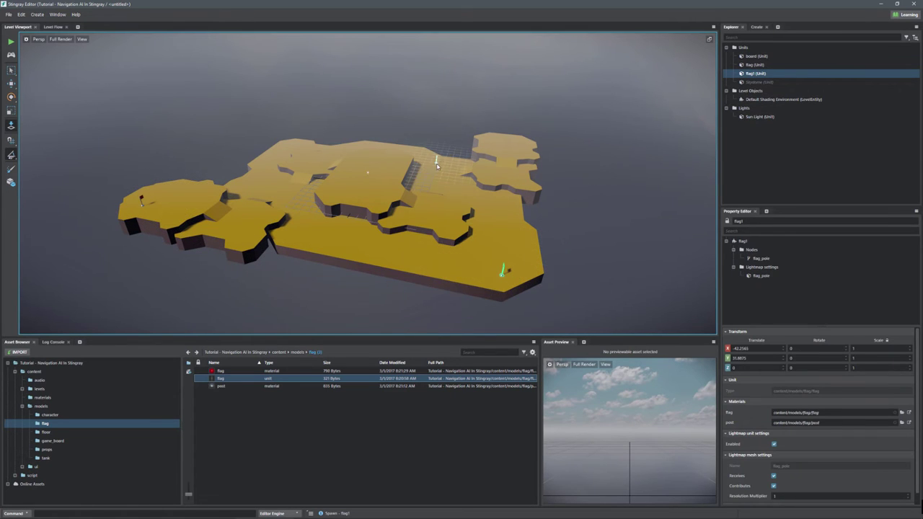
pyautogui.moveTo(437, 166); pyautogui.dragTo(368, 179)
pyautogui.click(369, 179)
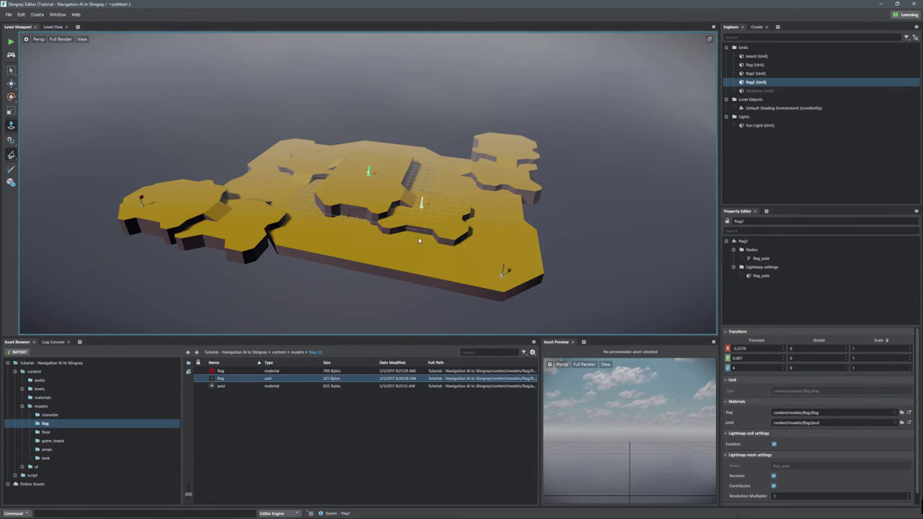
pyautogui.click(289, 166)
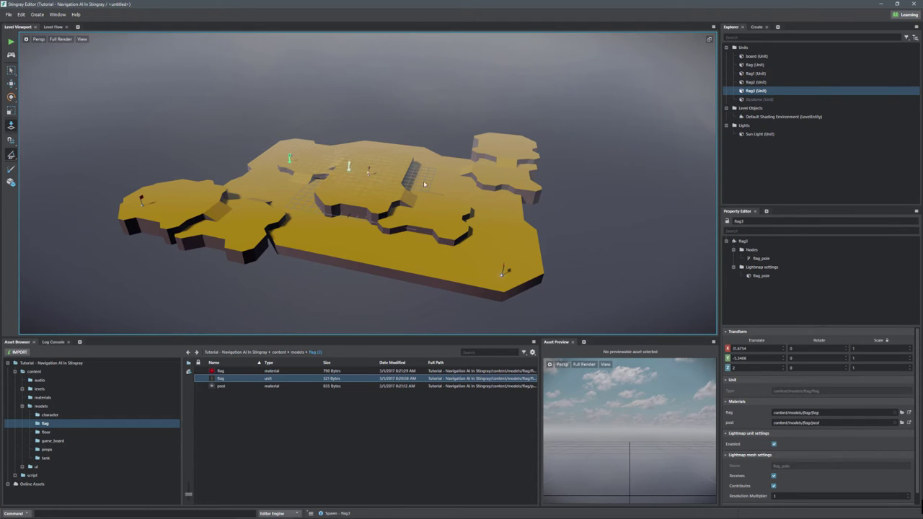
pyautogui.click(519, 139)
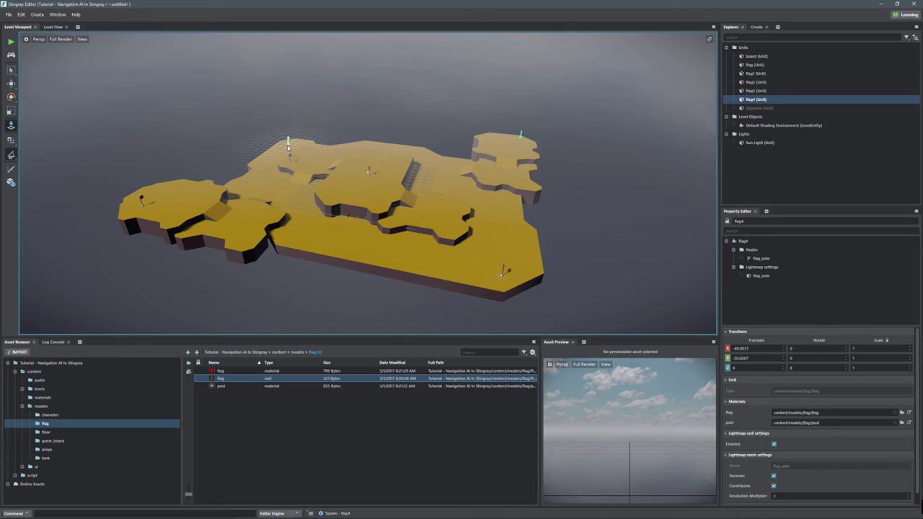
pyautogui.click(288, 144)
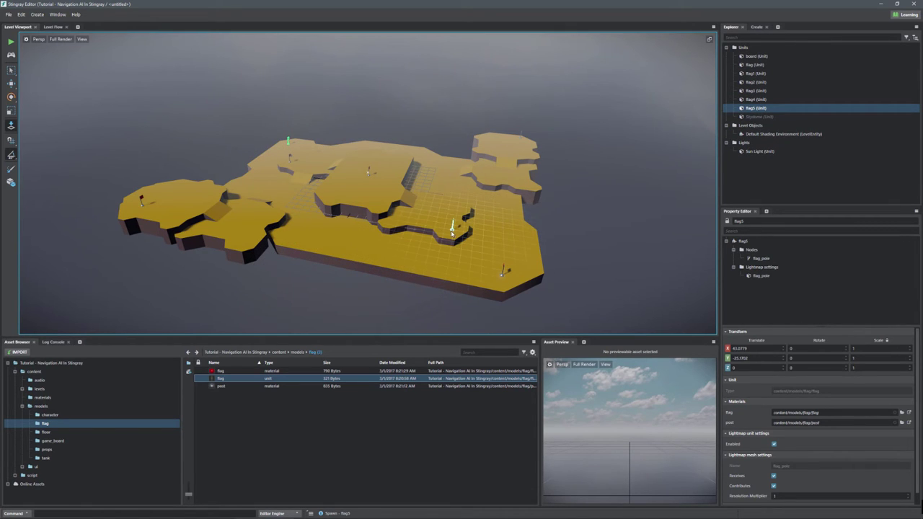
pyautogui.click(452, 233)
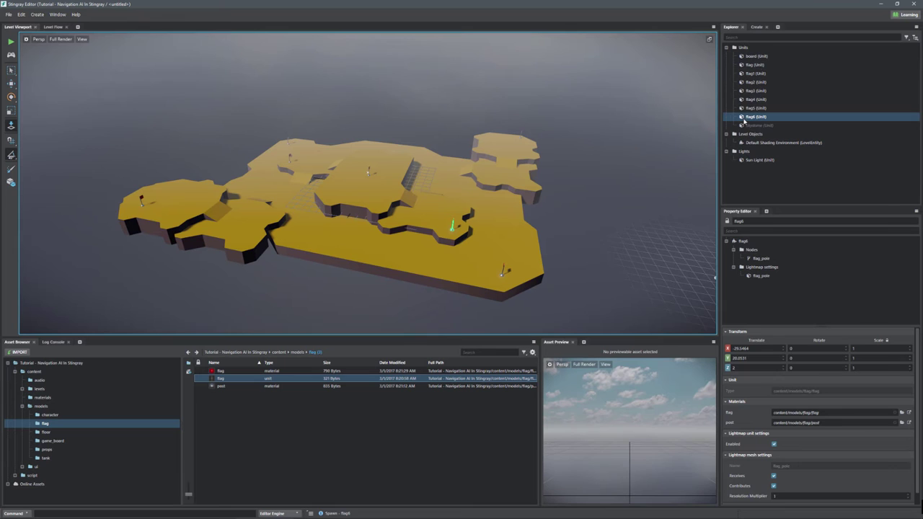
pyautogui.click(11, 83)
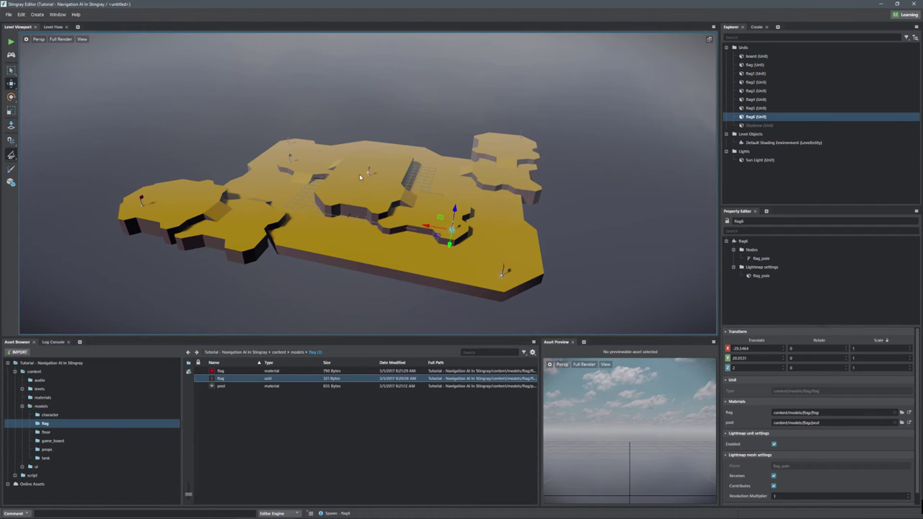
# - Place a Bot Configuration helper and a Nav World helper side by side on the grid just outside the board's front edge
pyautogui.keyDown('alt'); pyautogui.moveTo(489, 215); pyautogui.dragTo(154, 123); pyautogui.keyUp('alt')
pyautogui.keyDown('alt'); pyautogui.moveTo(269, 228); pyautogui.dragTo(671, 238); pyautogui.keyUp('alt')
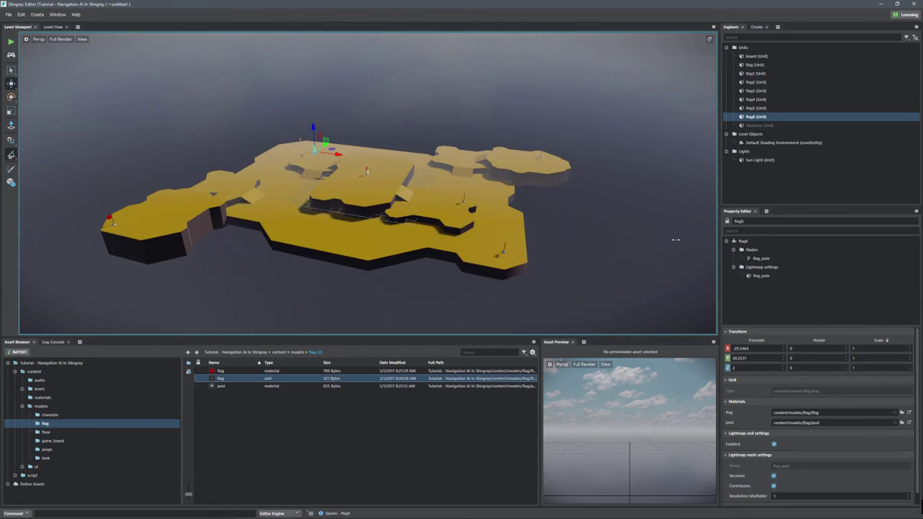
pyautogui.click(757, 28)
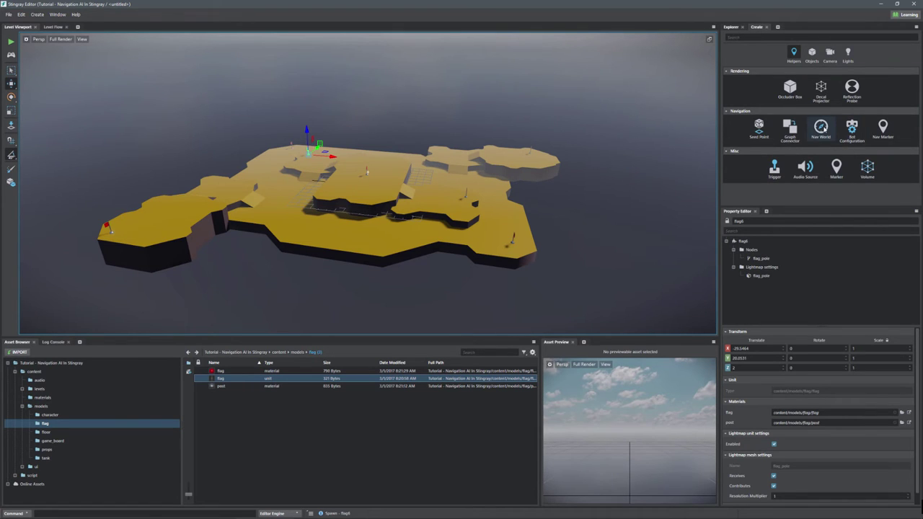
pyautogui.click(852, 130)
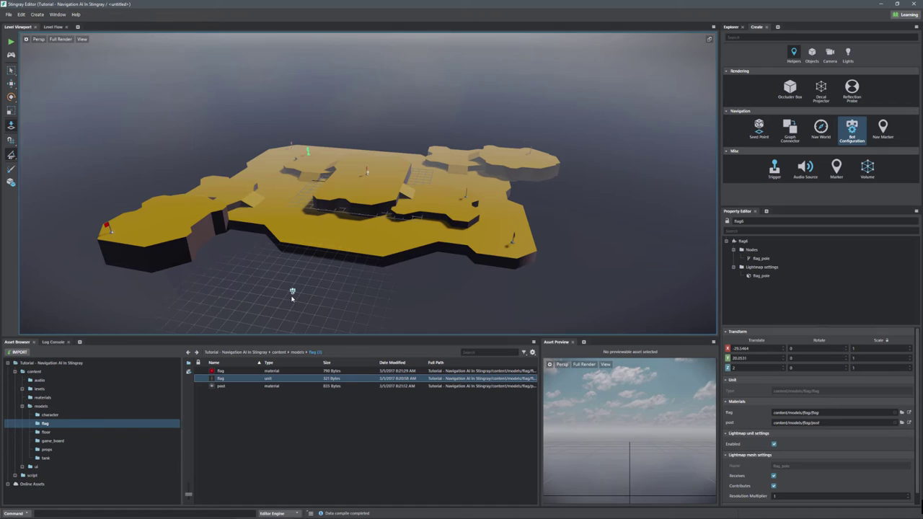
pyautogui.click(292, 292)
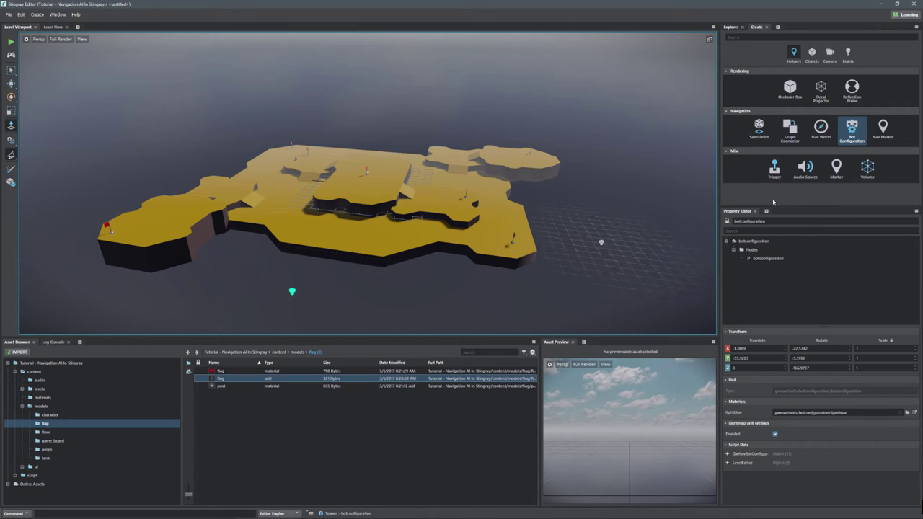
pyautogui.click(820, 127)
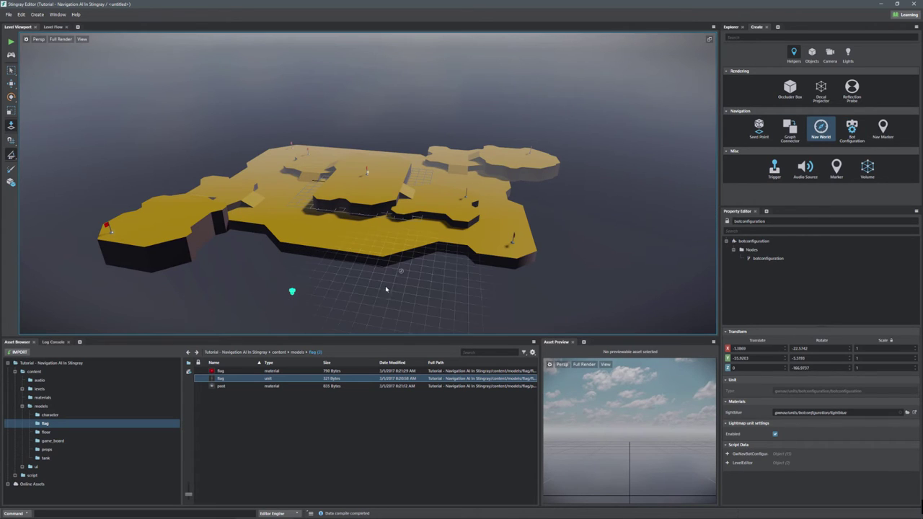
pyautogui.click(308, 294)
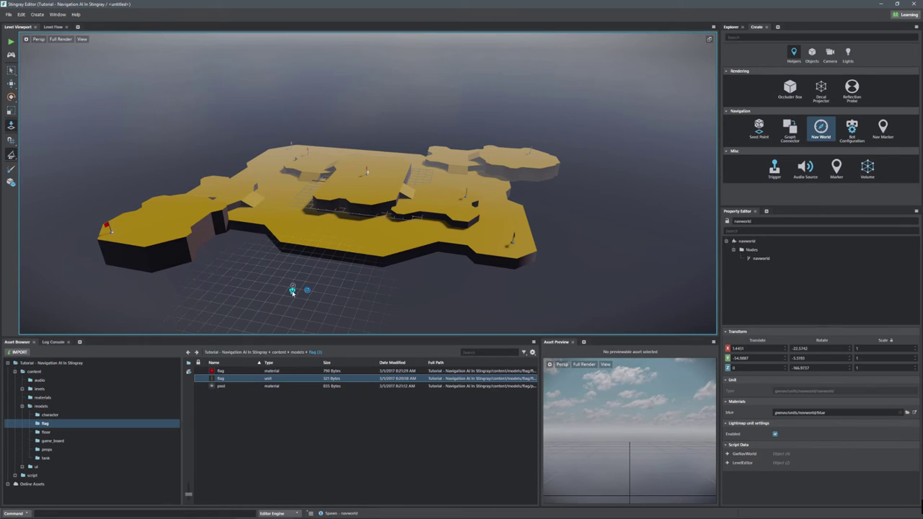
# - Select the bot configuration and nav world units together and move them slightly towards the board
pyautogui.click(11, 83)
pyautogui.moveTo(269, 263); pyautogui.dragTo(351, 310)
pyautogui.moveTo(306, 285); pyautogui.dragTo(308, 277)
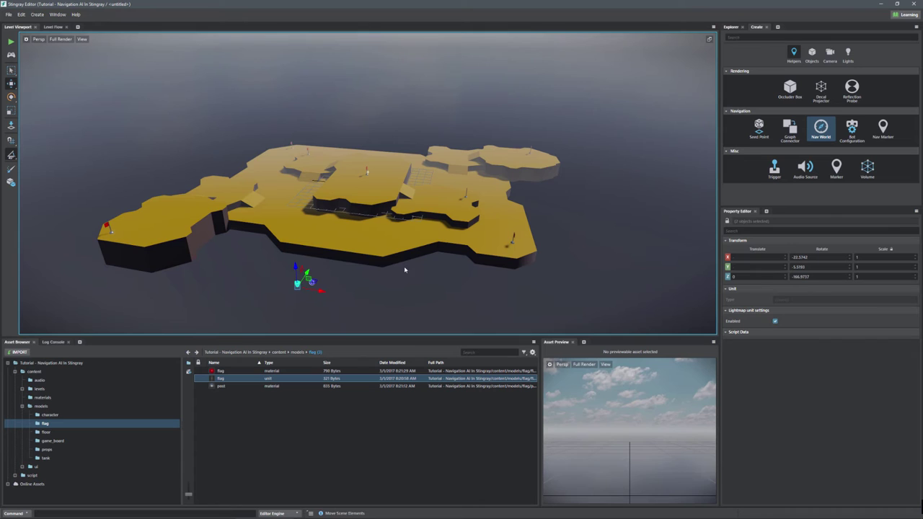
# - Save the level as RTS1 in the project's content/levels folder
pyautogui.keyDown('alt'); pyautogui.moveTo(266, 267); pyautogui.dragTo(348, 261); pyautogui.keyUp('alt')
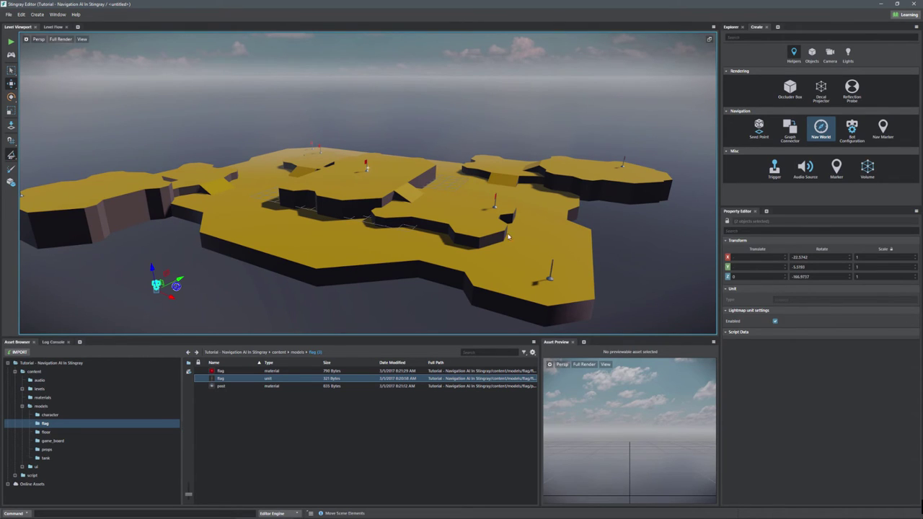
pyautogui.click(10, 15)
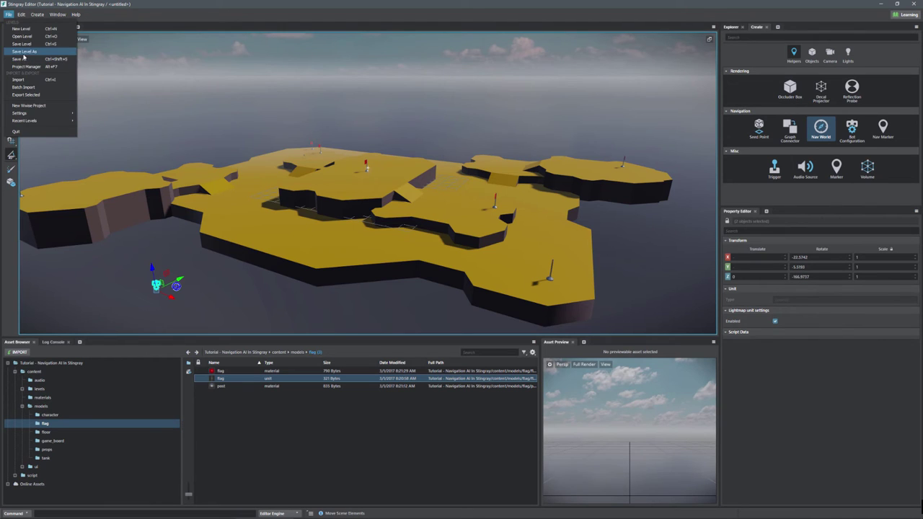
pyautogui.click(21, 51)
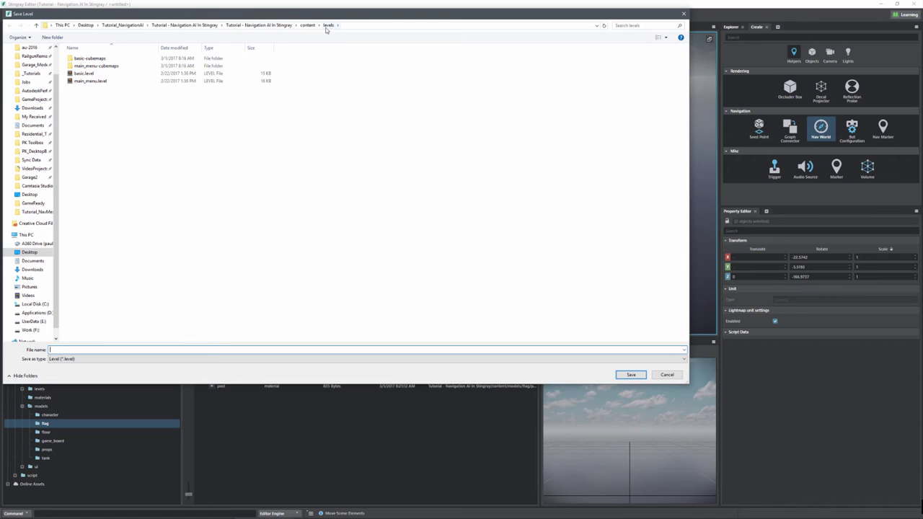
pyautogui.click(259, 29)
pyautogui.doubleClick(80, 58)
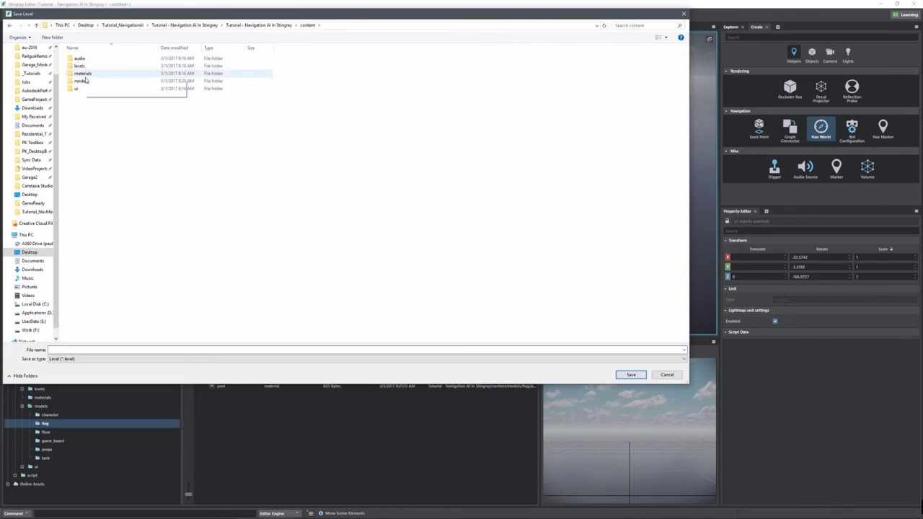
pyautogui.doubleClick(79, 66)
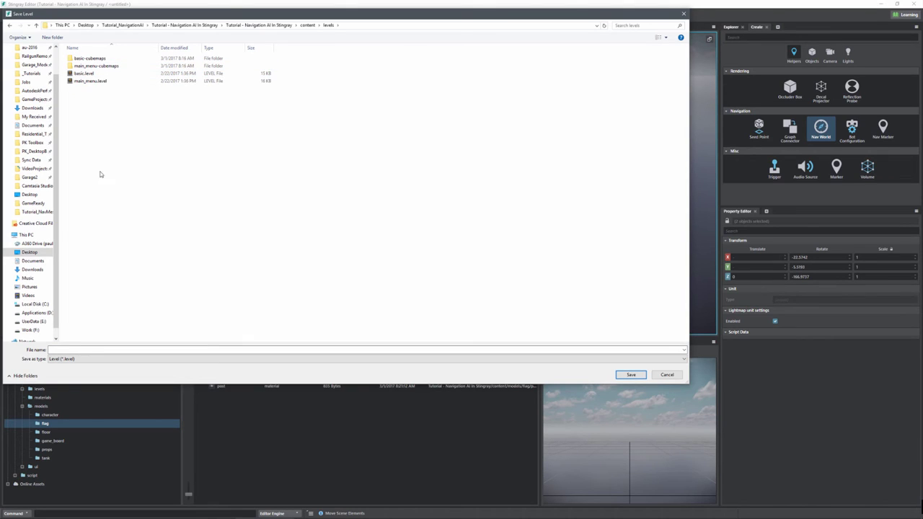
pyautogui.click(113, 348)
pyautogui.write('RTS1')
pyautogui.press('Return')
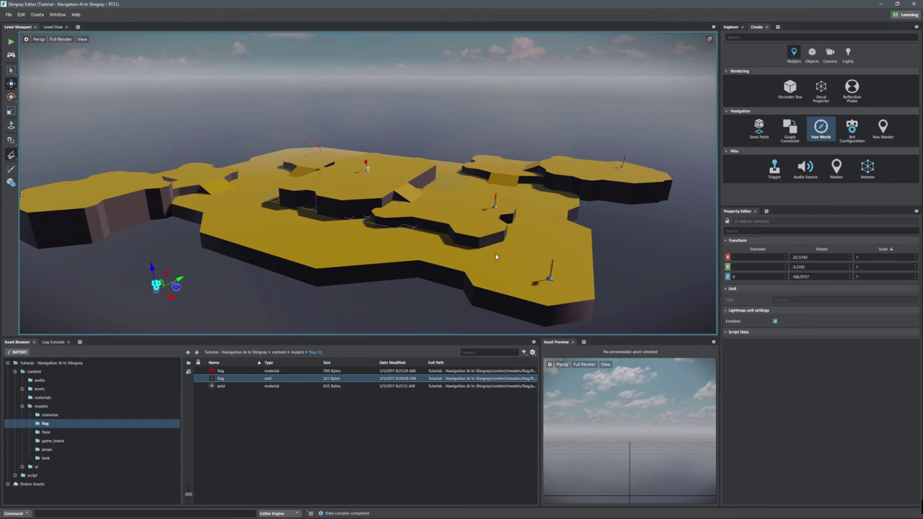
# - Find the front corner flag's asset in the Asset Browser and open the flag unit in the Unit Editor
pyautogui.click(551, 262)
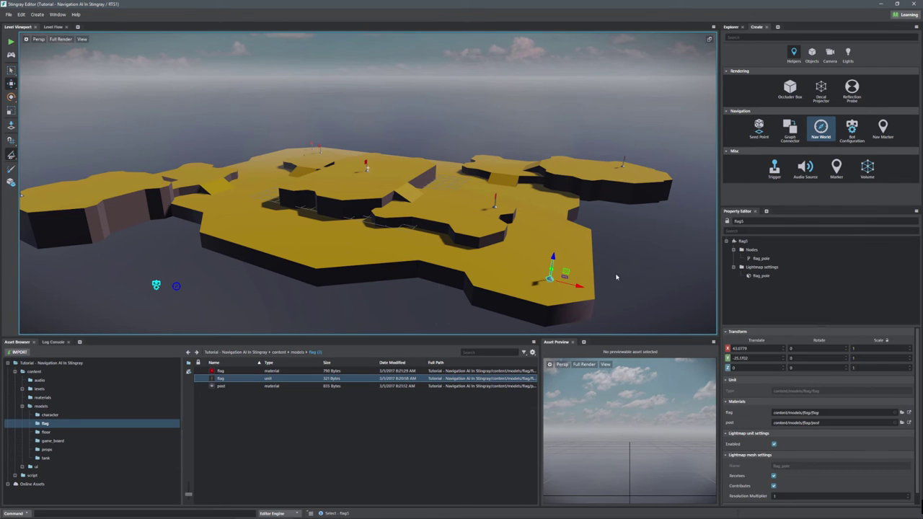
pyautogui.keyDown('alt'); pyautogui.moveTo(589, 262); pyautogui.dragTo(426, 277); pyautogui.keyUp('alt')
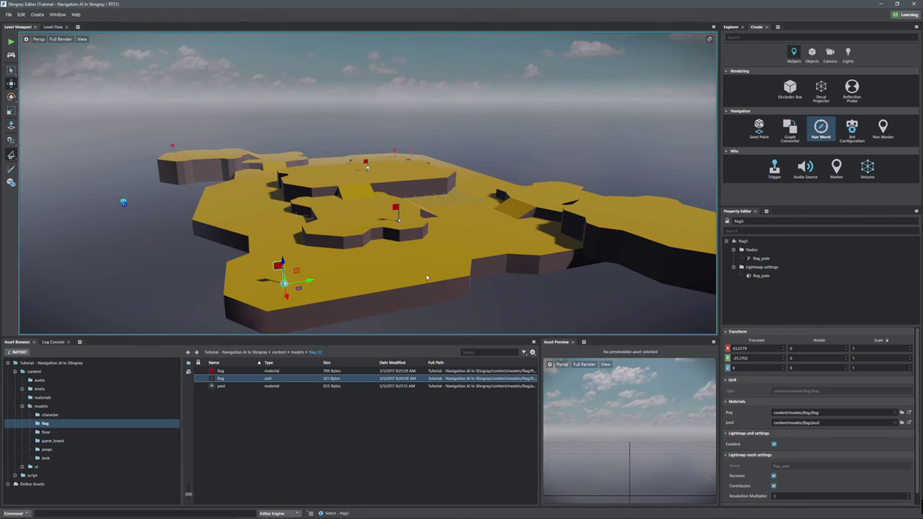
pyautogui.rightClick(278, 265)
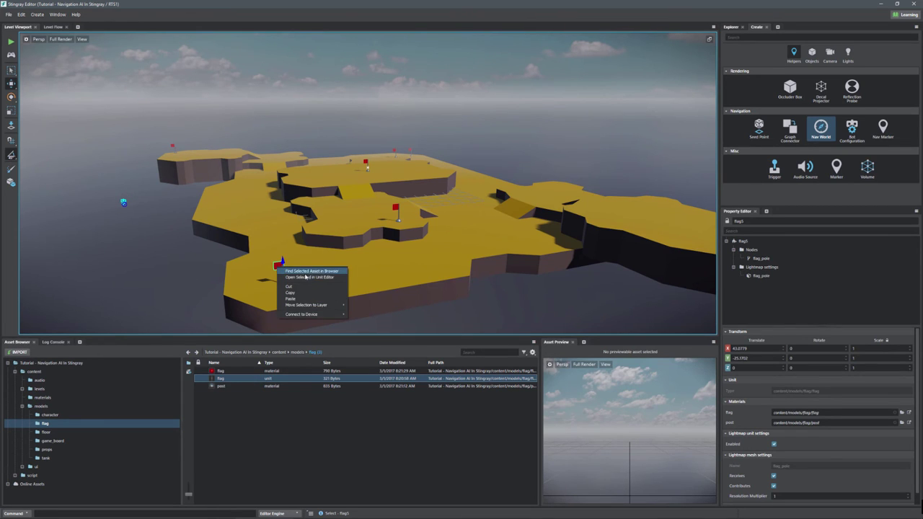
pyautogui.click(305, 271)
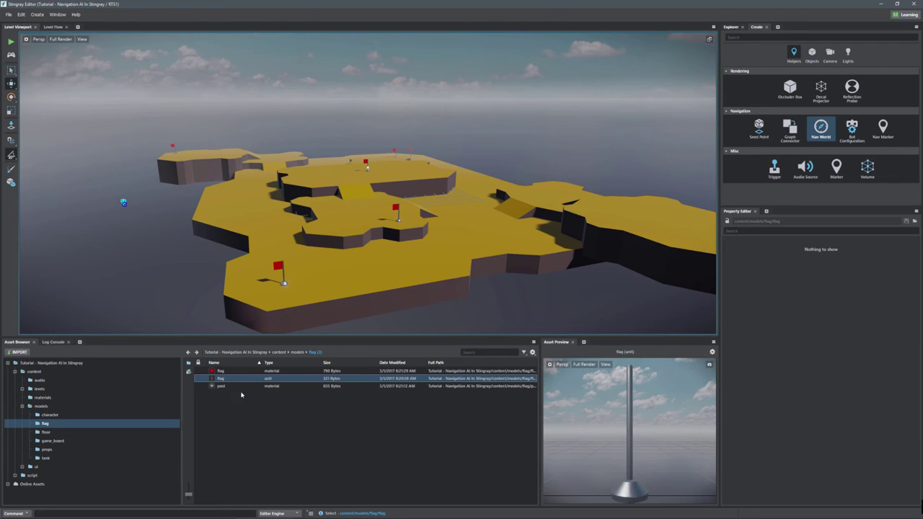
pyautogui.doubleClick(232, 380)
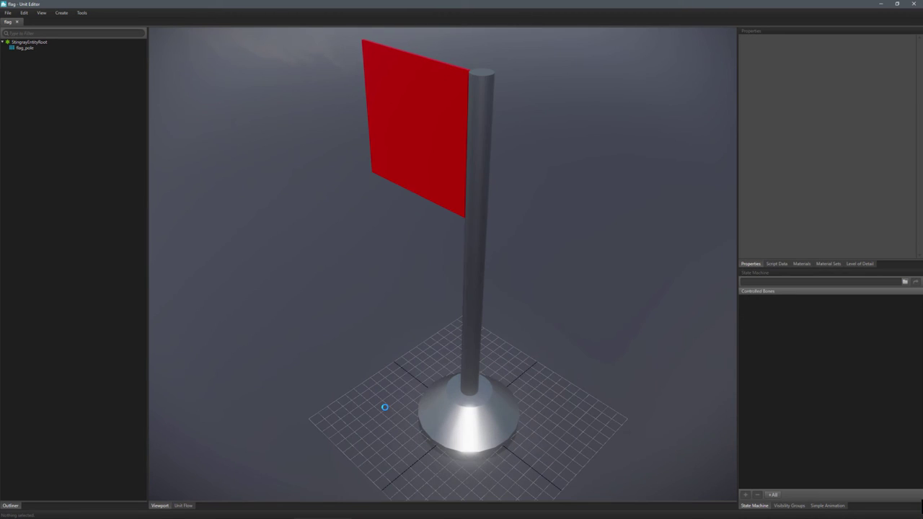
# - Add a Boolean script data entry named gwnavgenexcluded to the flag unit and set its default value to true
pyautogui.click(483, 144)
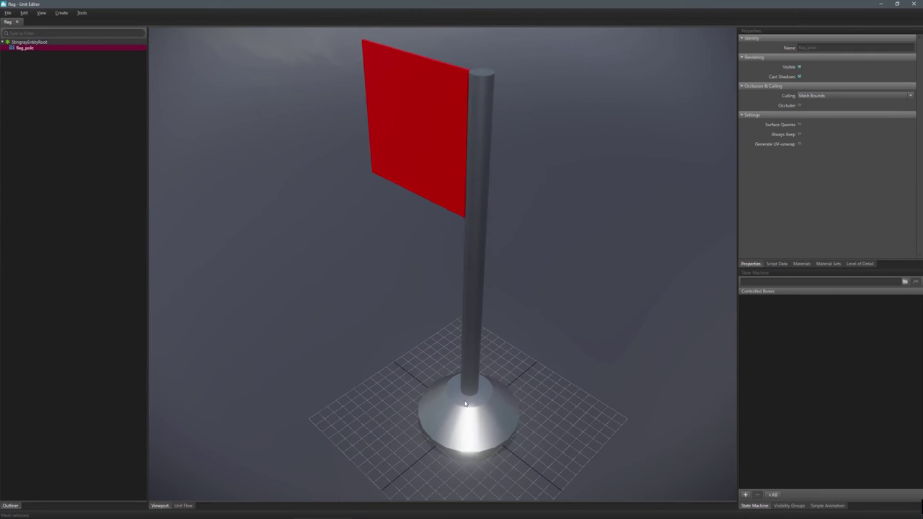
pyautogui.keyDown('alt'); pyautogui.moveTo(466, 403); pyautogui.dragTo(527, 377); pyautogui.keyUp('alt')
pyautogui.keyDown('alt'); pyautogui.moveTo(527, 378); pyautogui.dragTo(542, 362, button='right'); pyautogui.keyUp('alt')
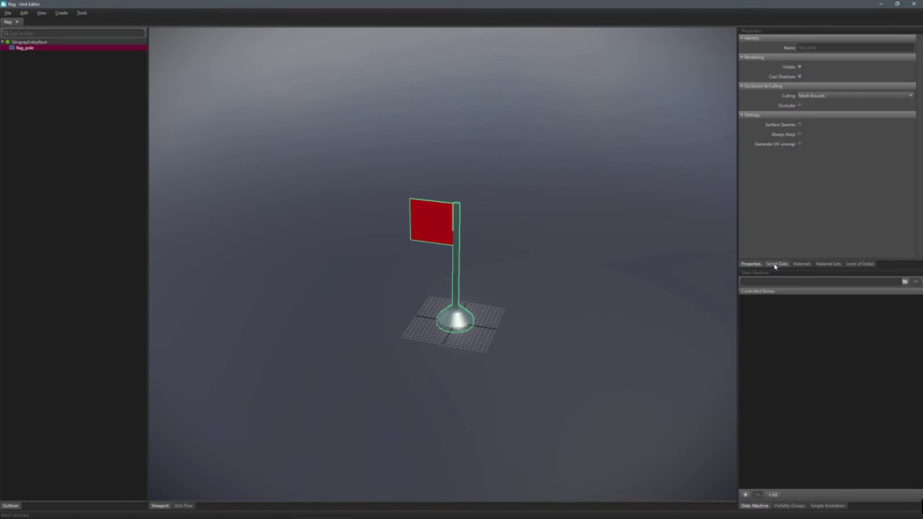
pyautogui.click(775, 263)
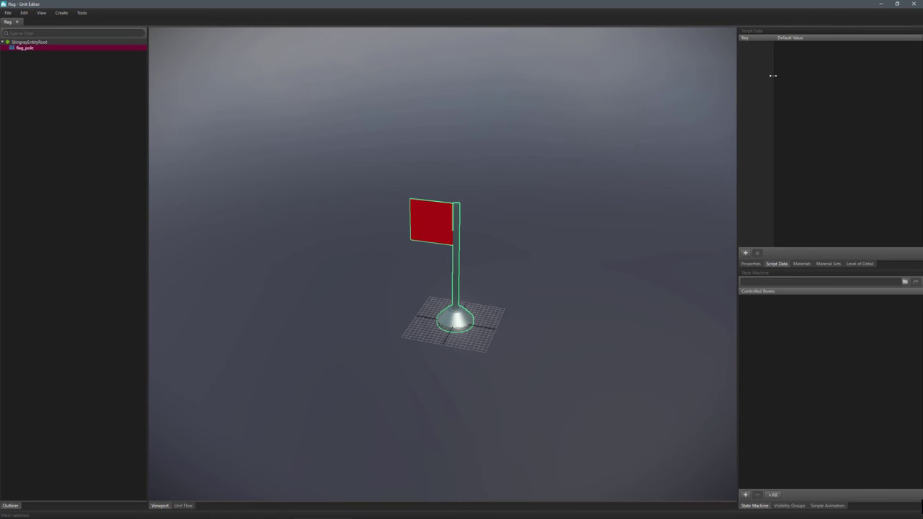
pyautogui.click(745, 253)
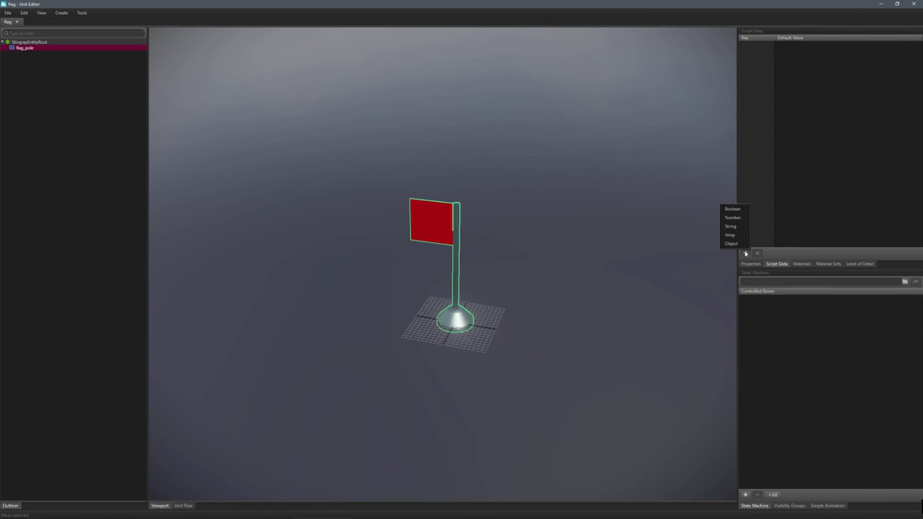
pyautogui.click(739, 209)
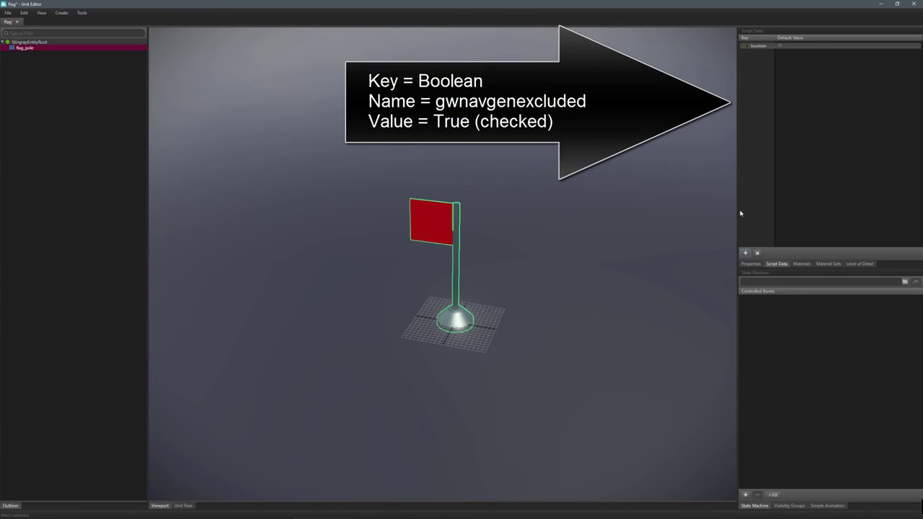
pyautogui.click(757, 46)
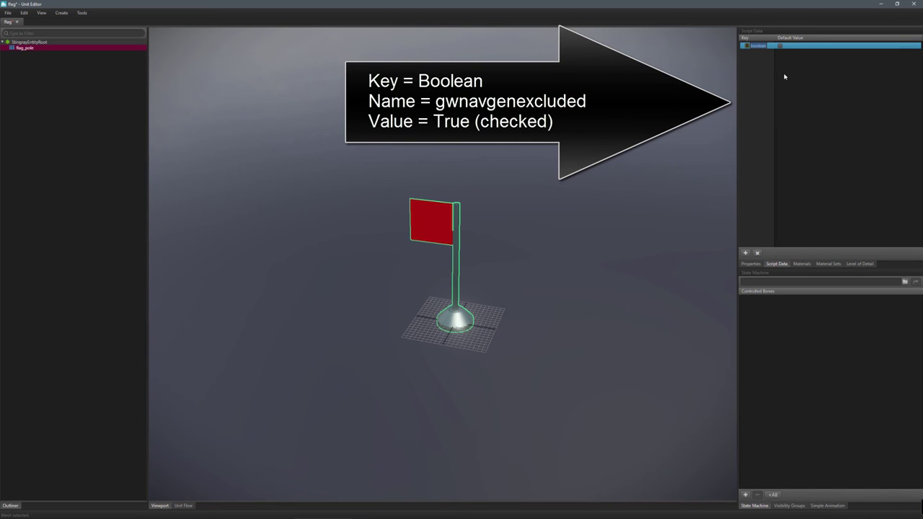
pyautogui.write('gwnavgene')
pyautogui.click(826, 107)
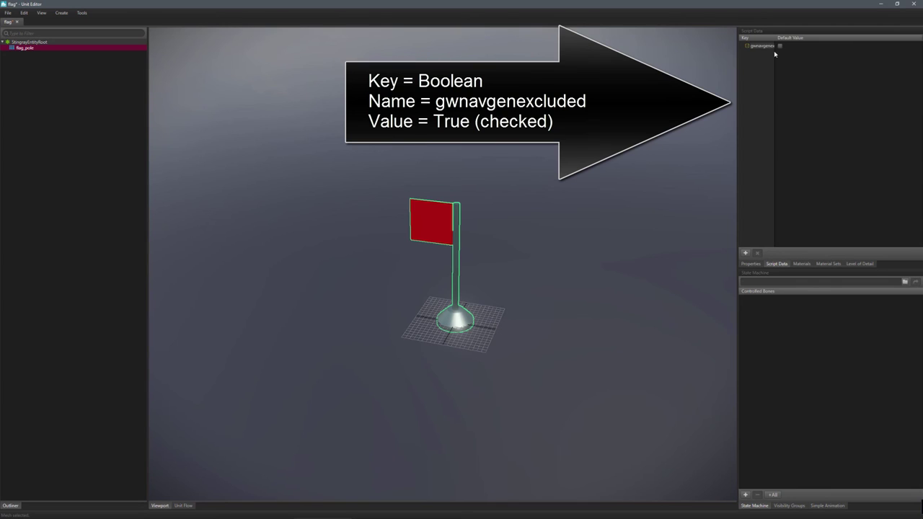
pyautogui.moveTo(774, 56); pyautogui.dragTo(796, 55)
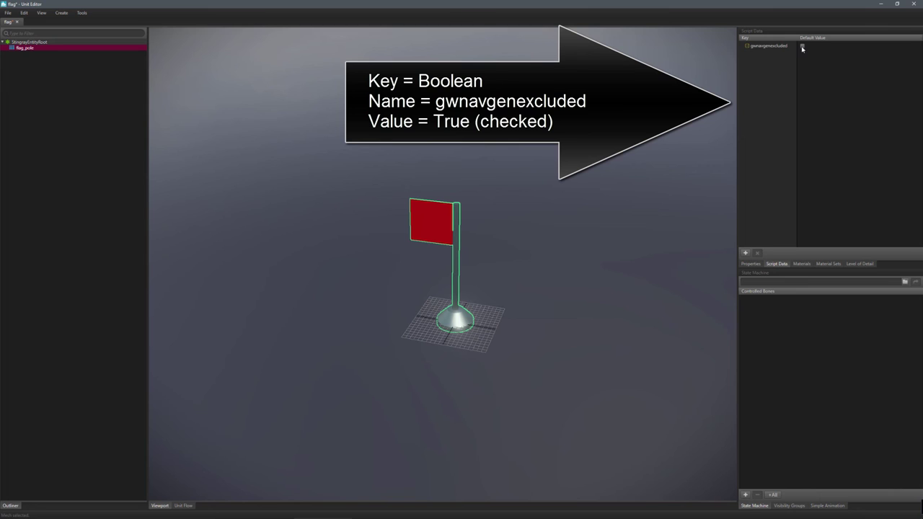
pyautogui.click(802, 46)
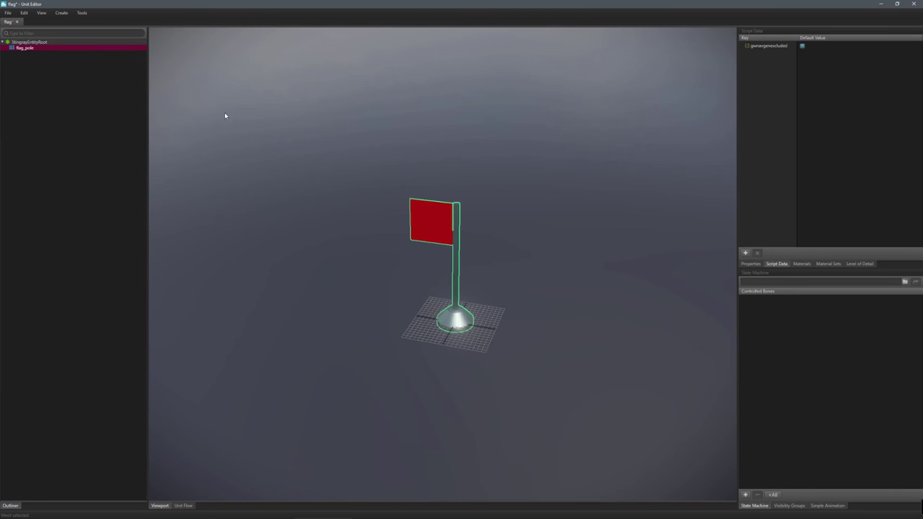
# - Save the flag unit and close the Unit Editor
pyautogui.click(7, 12)
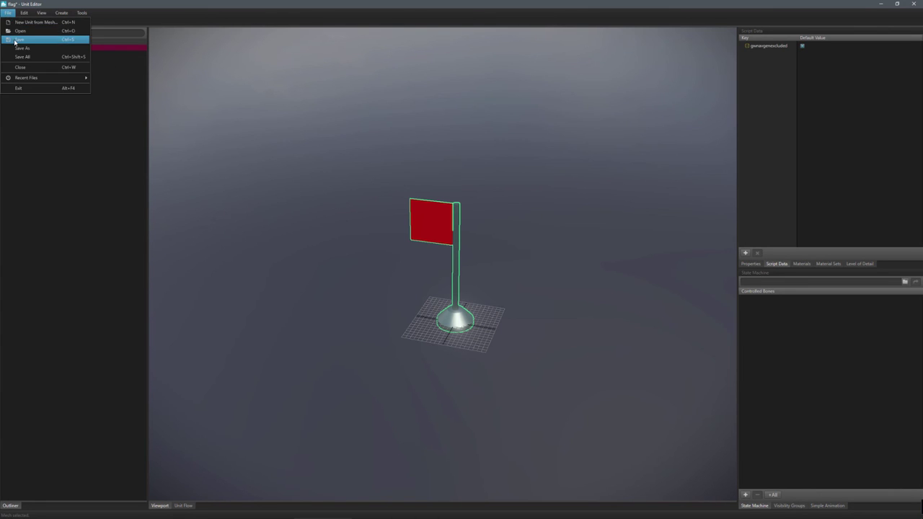
pyautogui.click(18, 41)
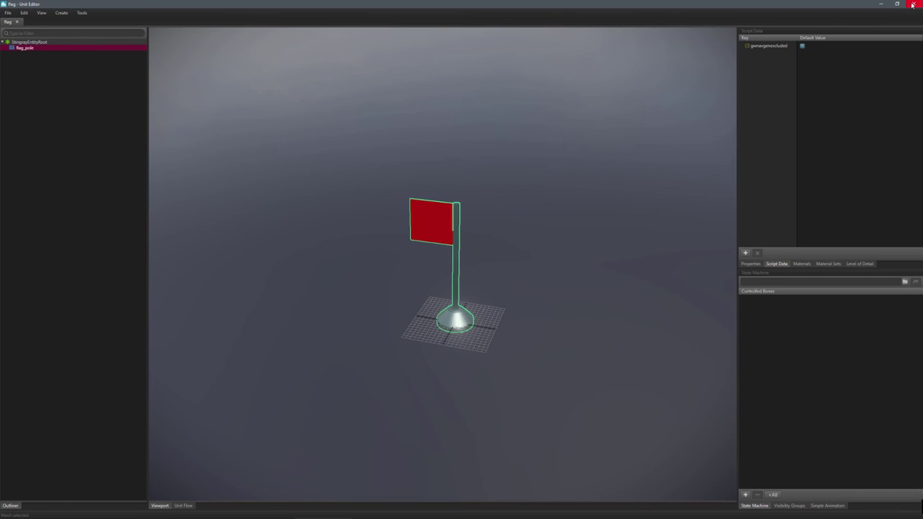
pyautogui.click(912, 4)
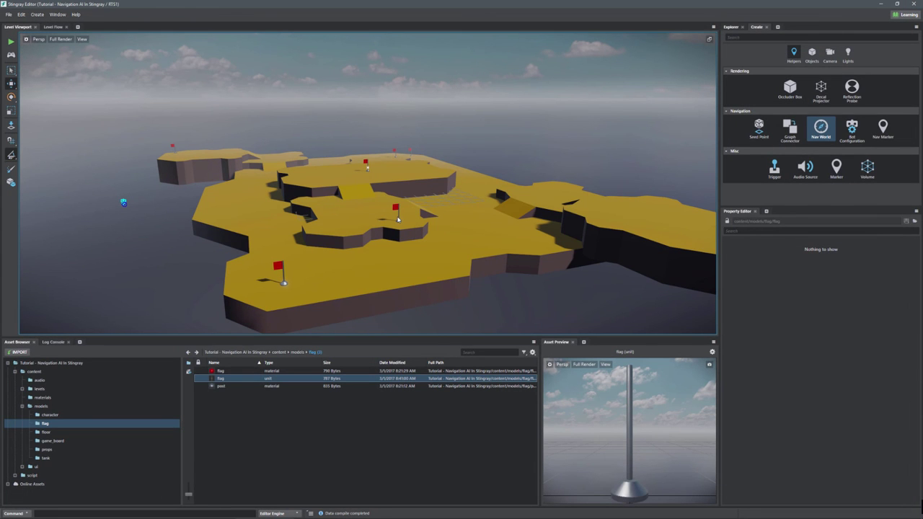
# - Open the Navigation settings and set the Entity Radius to 1 m
pyautogui.scroll(-3, 398, 218)
pyautogui.keyDown('alt'); pyautogui.moveTo(397, 218); pyautogui.dragTo(608, 310); pyautogui.keyUp('alt')
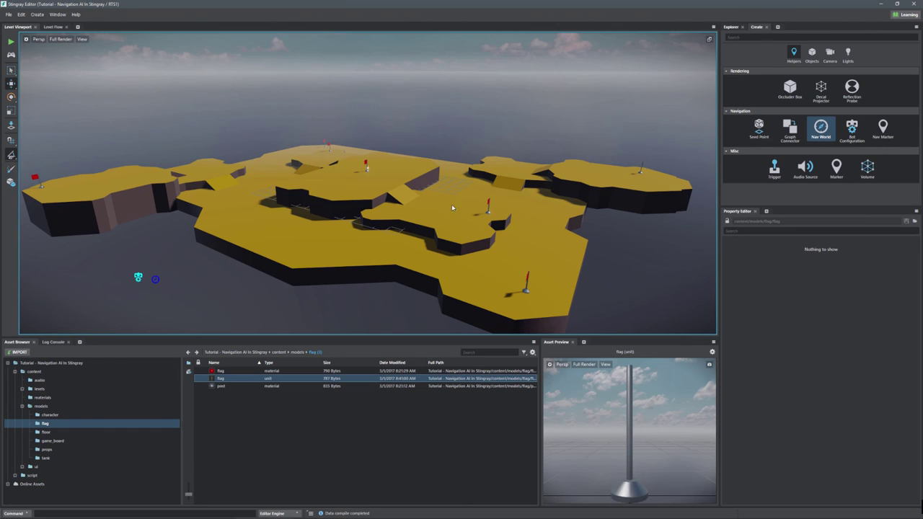
pyautogui.click(57, 14)
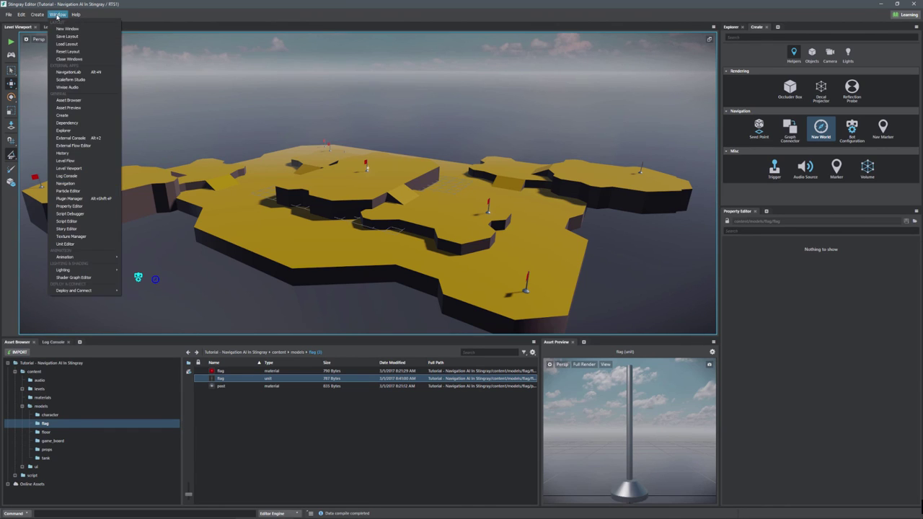
pyautogui.click(63, 183)
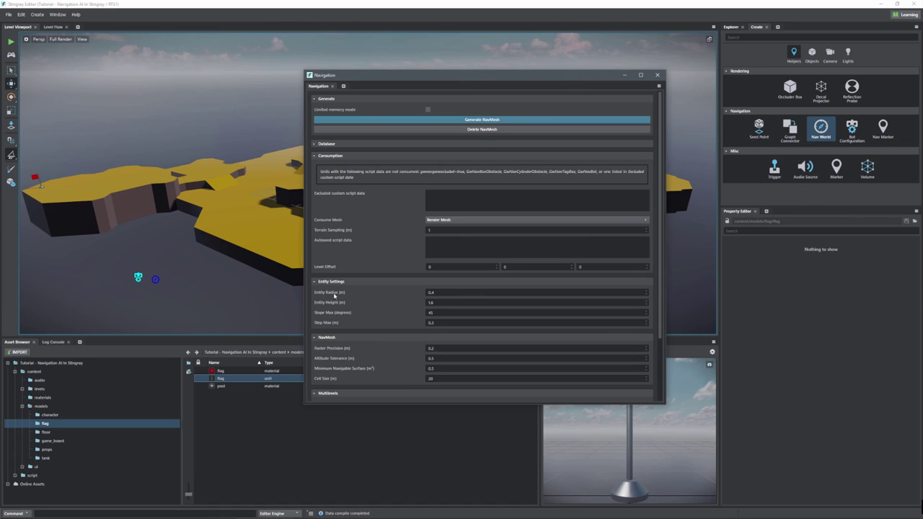
pyautogui.doubleClick(441, 292)
pyautogui.write('1')
pyautogui.press('Tab')
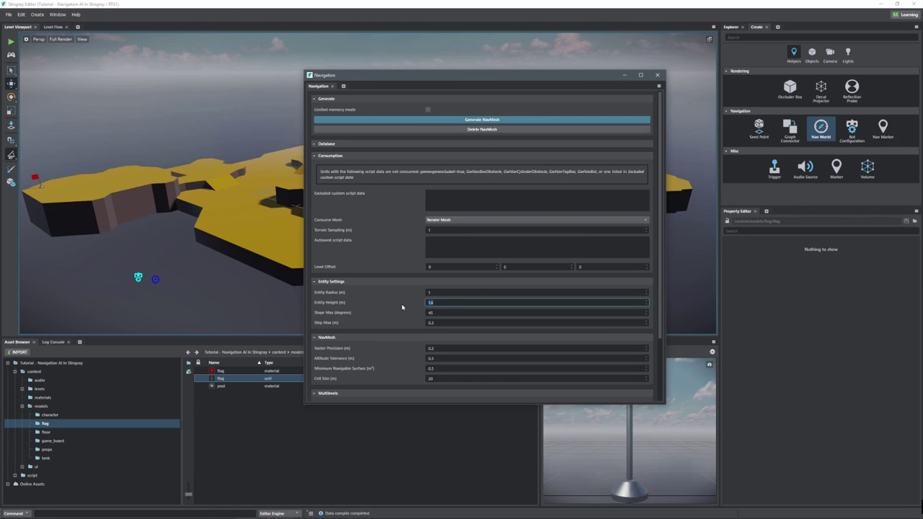
pyautogui.hotkey('shift', 'Tab')
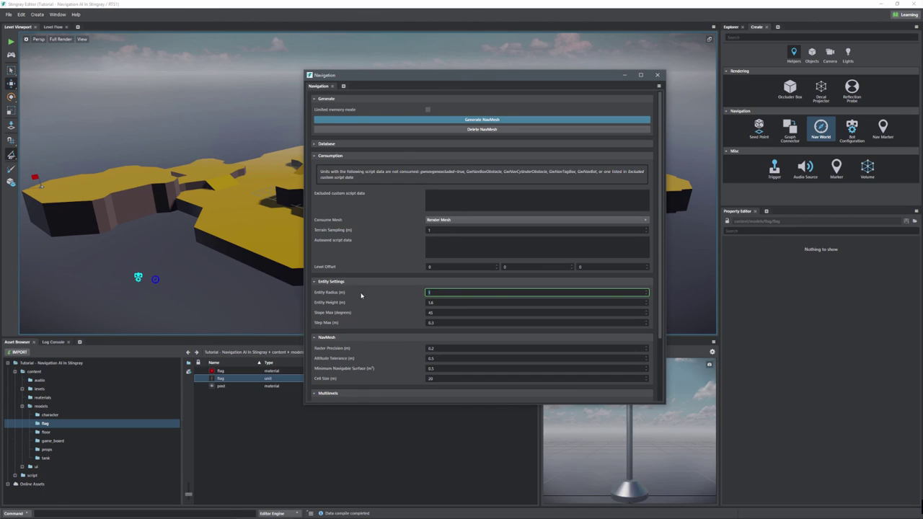
# - Generate the NavMesh for the level, close the Navigation window and inspect the mesh across the board
pyautogui.click(472, 120)
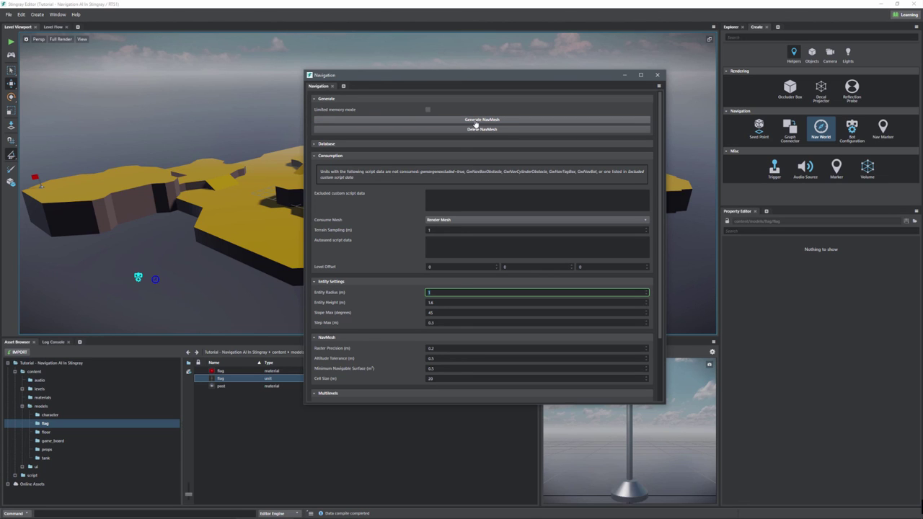
pyautogui.click(475, 124)
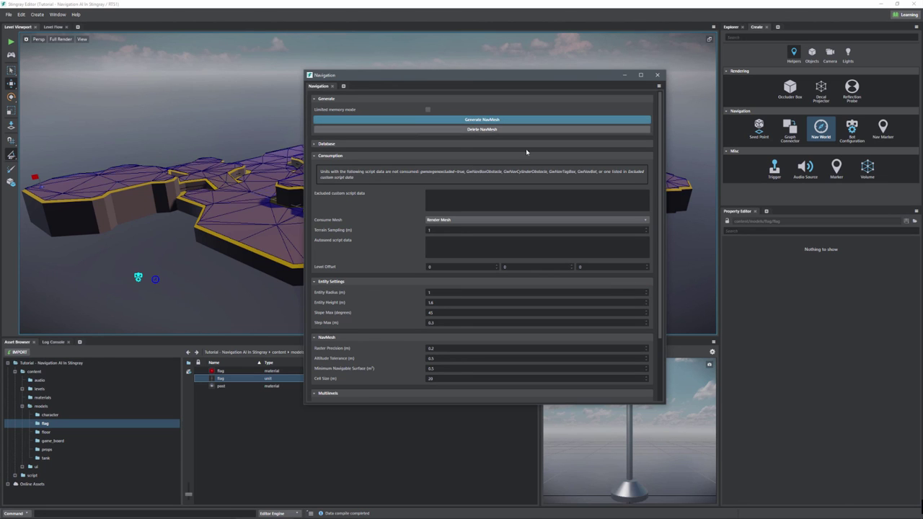
pyautogui.click(657, 75)
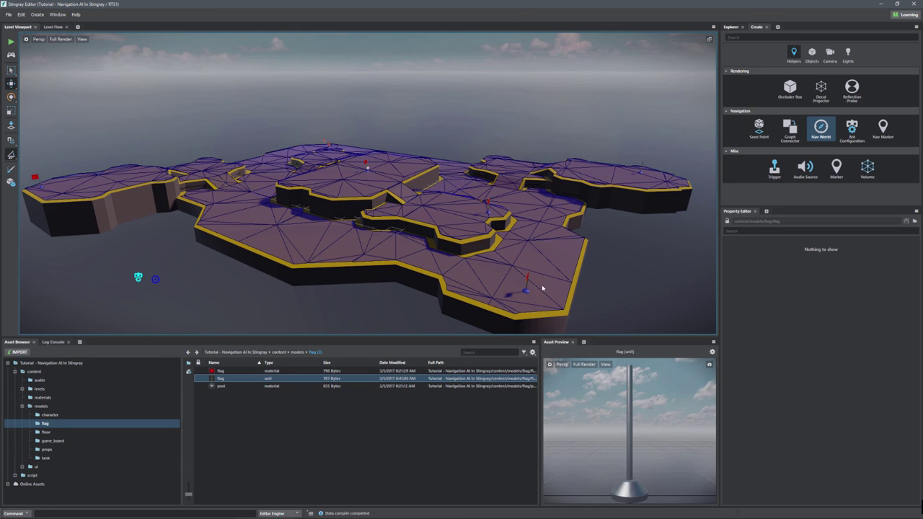
pyautogui.keyDown('alt'); pyautogui.moveTo(550, 288); pyautogui.dragTo(547, 276); pyautogui.keyUp('alt')
pyautogui.keyDown('alt'); pyautogui.moveTo(547, 276); pyautogui.dragTo(542, 233, button='right'); pyautogui.keyUp('alt')
pyautogui.keyDown('alt'); pyautogui.moveTo(542, 233); pyautogui.dragTo(410, 252); pyautogui.keyUp('alt')
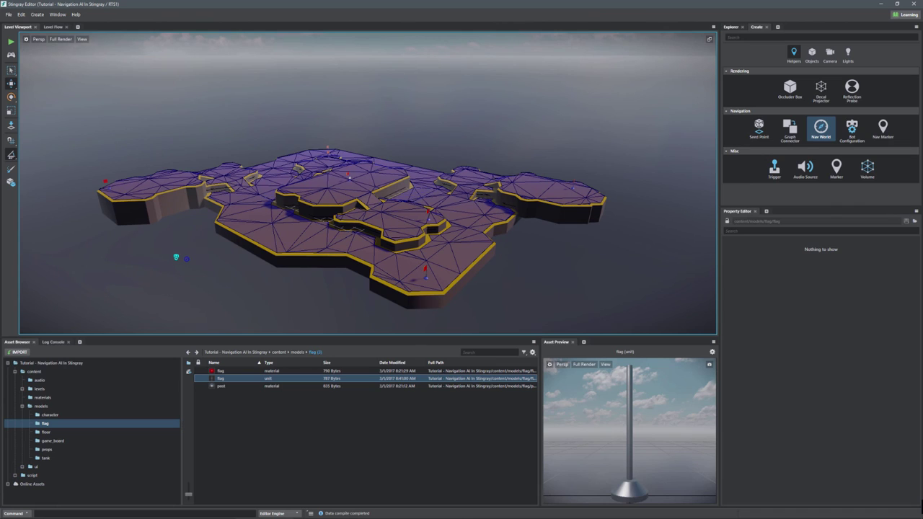